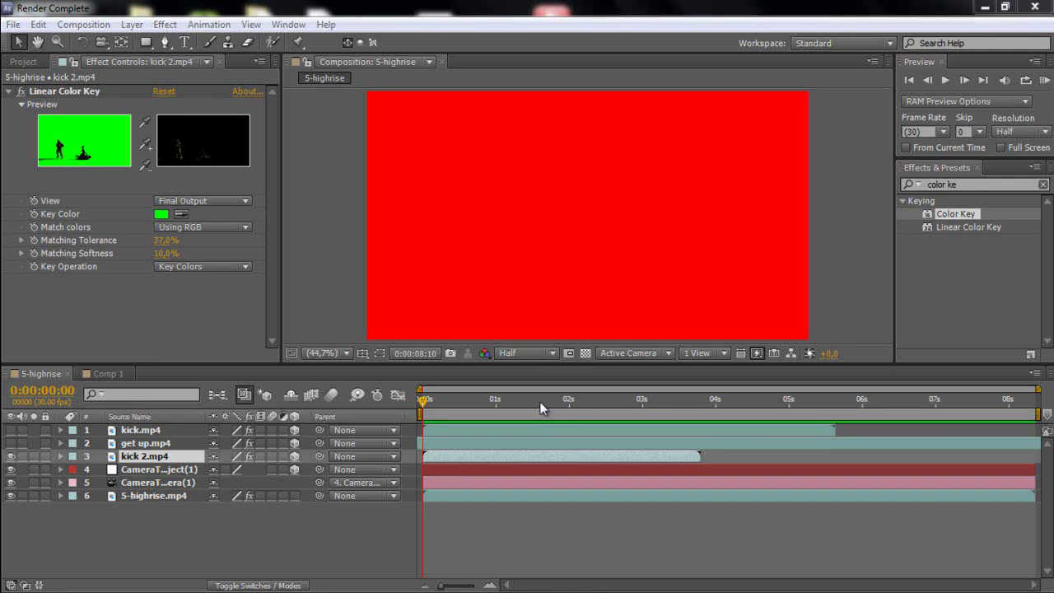
Step: Move the 5-highrise current-time indicator to about 01:18, then to 0:00:04:15
click(539, 401)
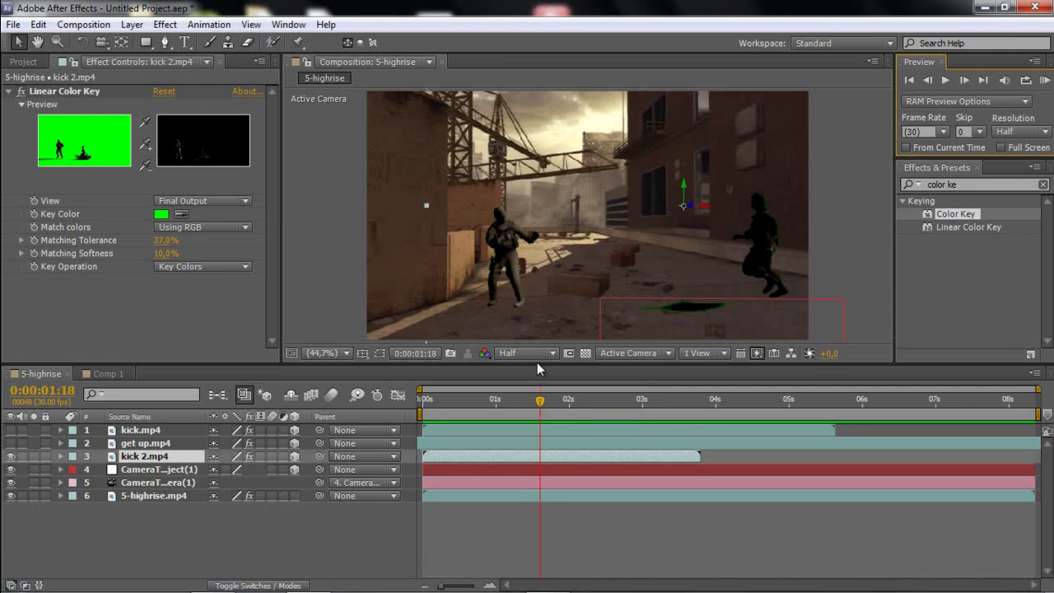
click(753, 401)
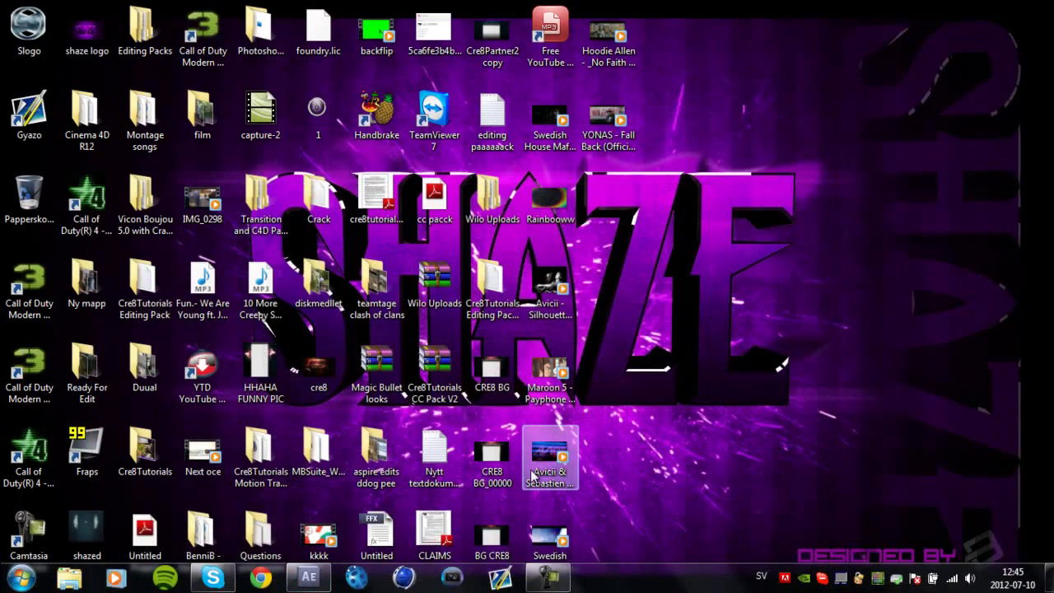
Step: Open the Cre8Tutorials Editing Pack V2 folder and its 3D Character Green Screen's subfolder
double_click(492, 284)
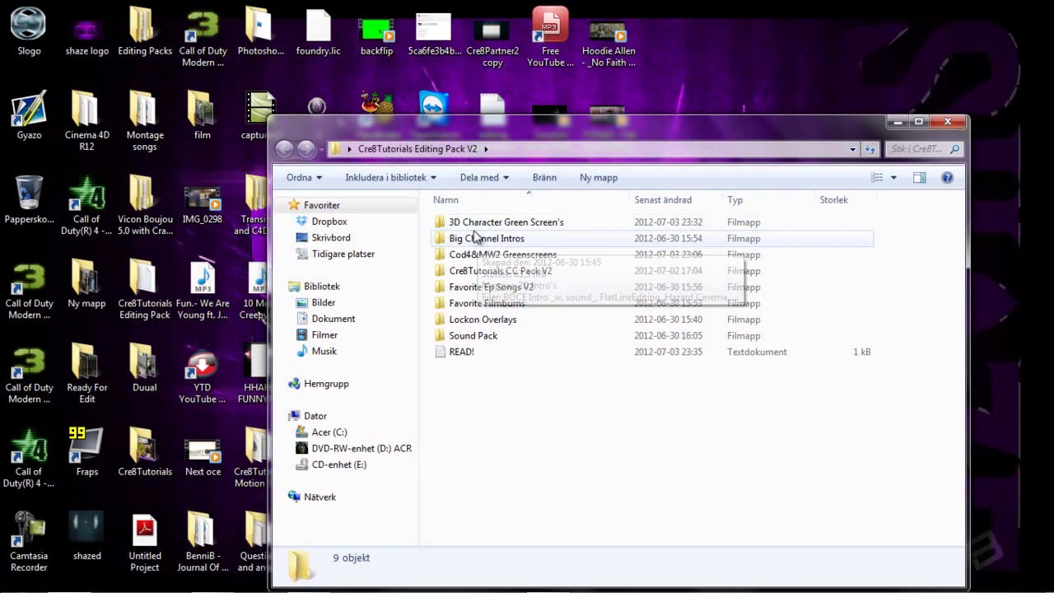
click(469, 231)
double_click(470, 231)
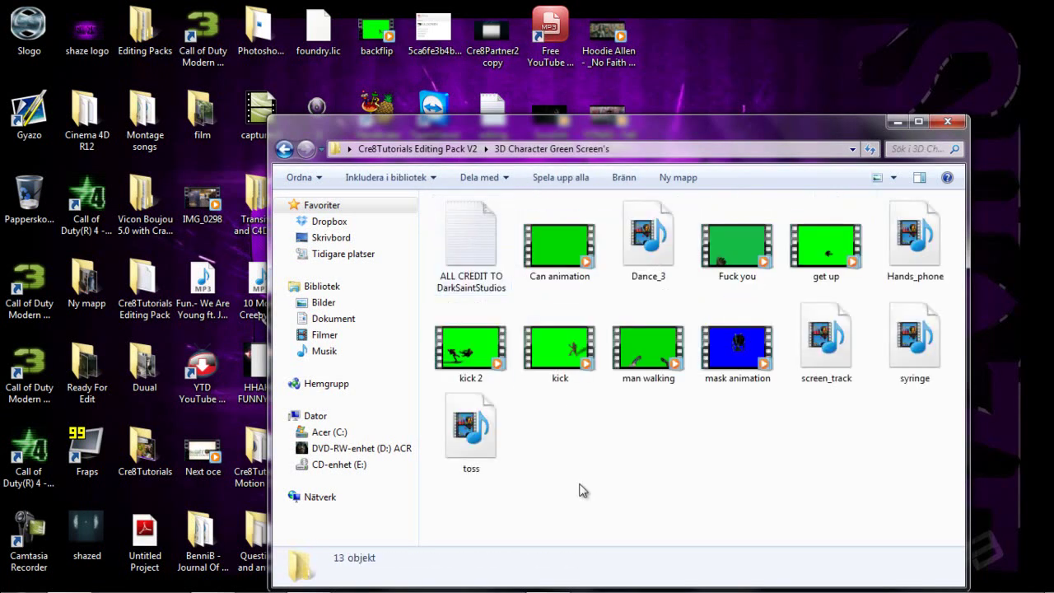
drag(579, 506, 679, 490)
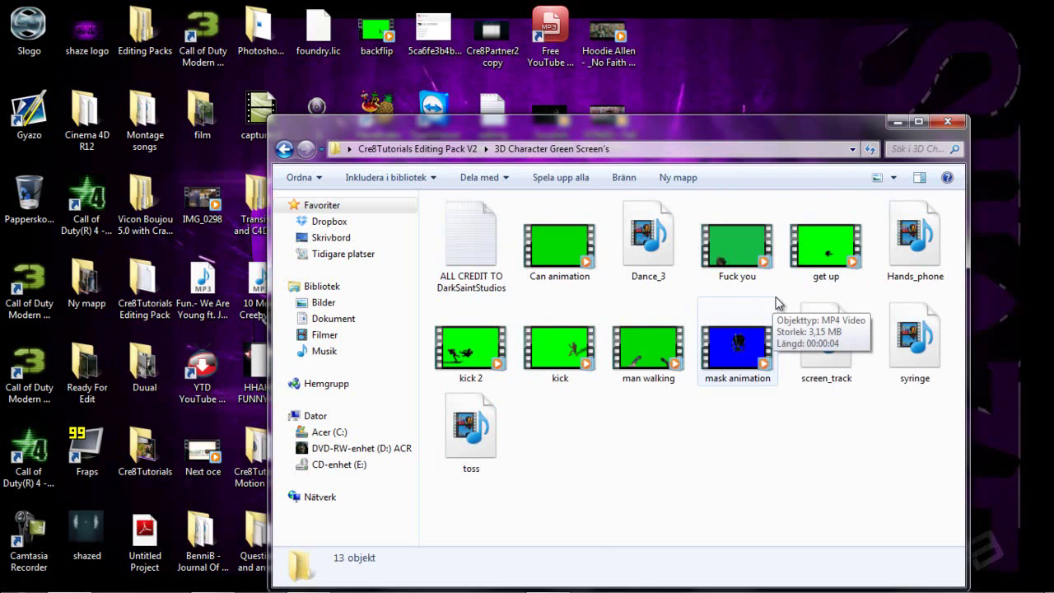
Step: Return to After Effects and scrub Comp 1 to about 2 seconds
mouse_move(247, 589)
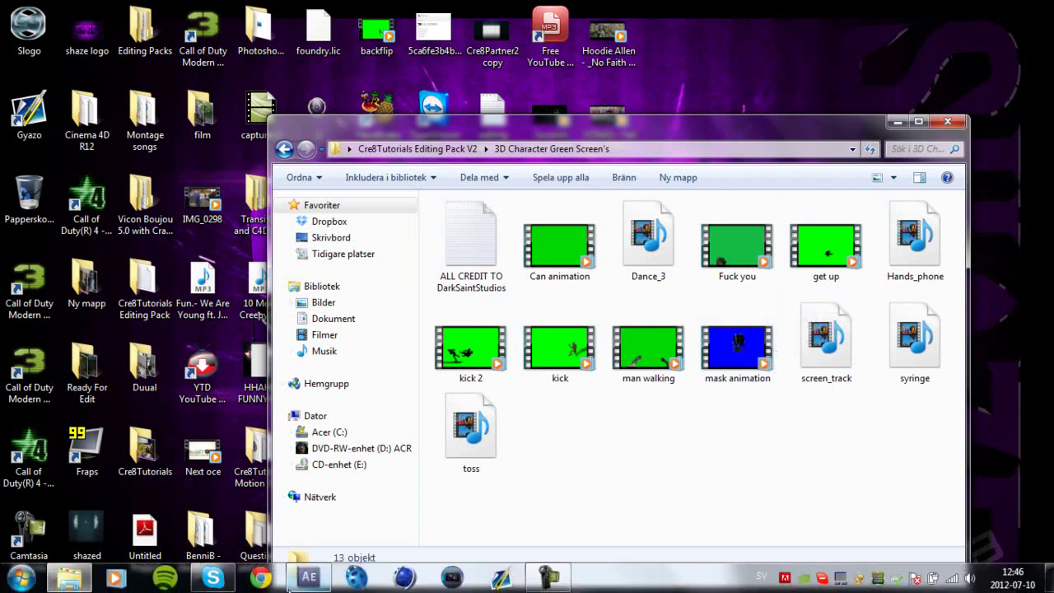
mouse_move(309, 578)
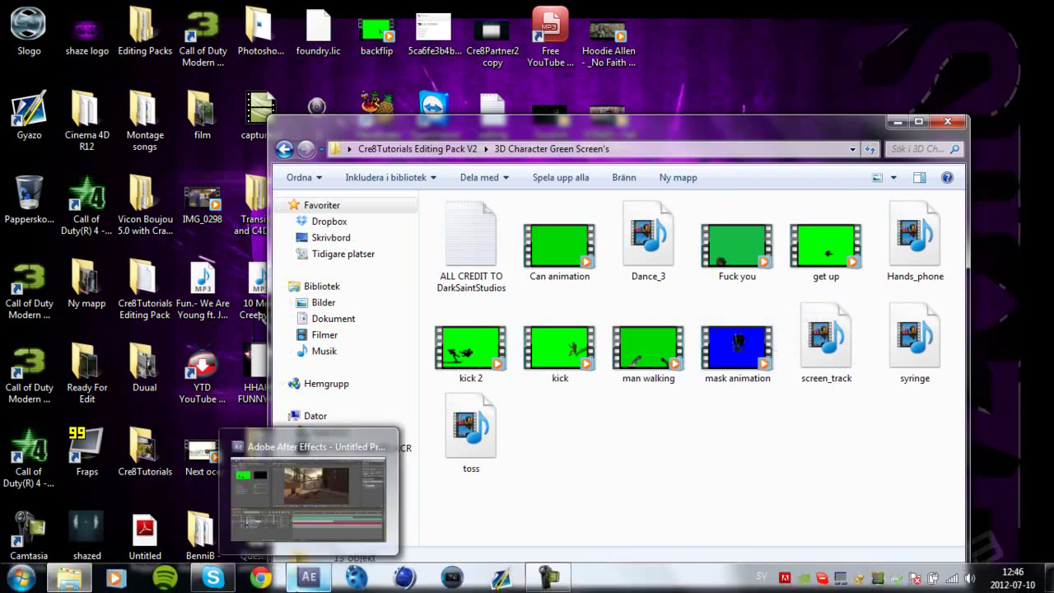
click(298, 581)
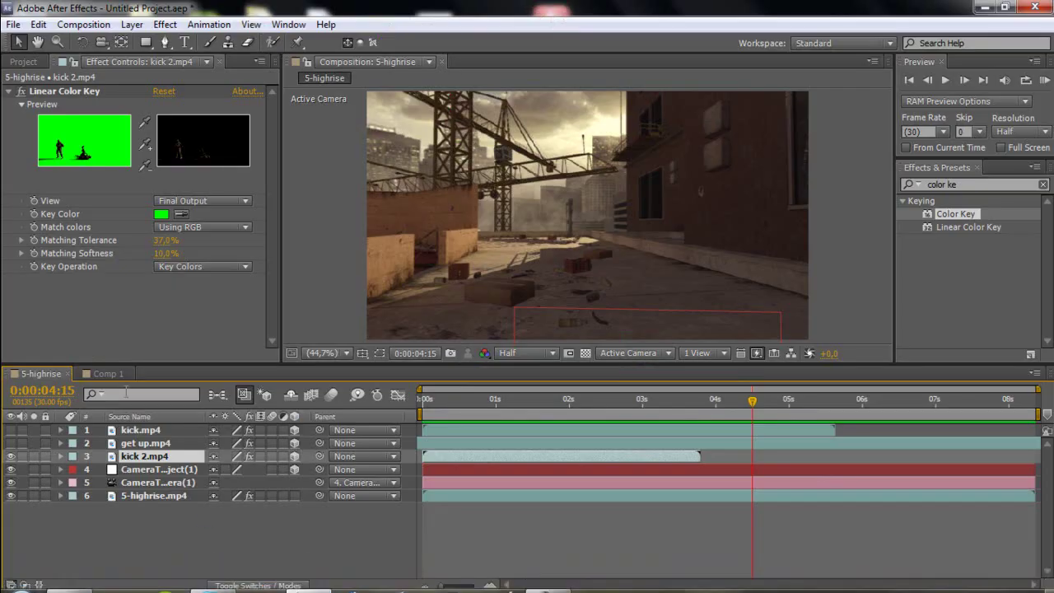
click(119, 374)
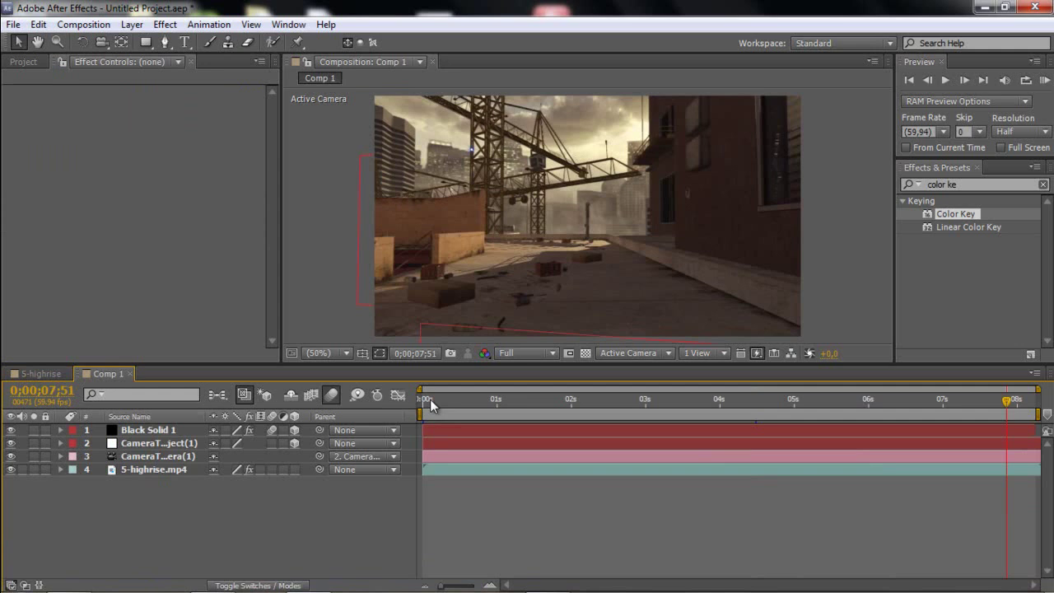
drag(436, 402, 465, 440)
Step: Preview the 5-highrise composition with the kick 2 clip layer made visible
click(33, 374)
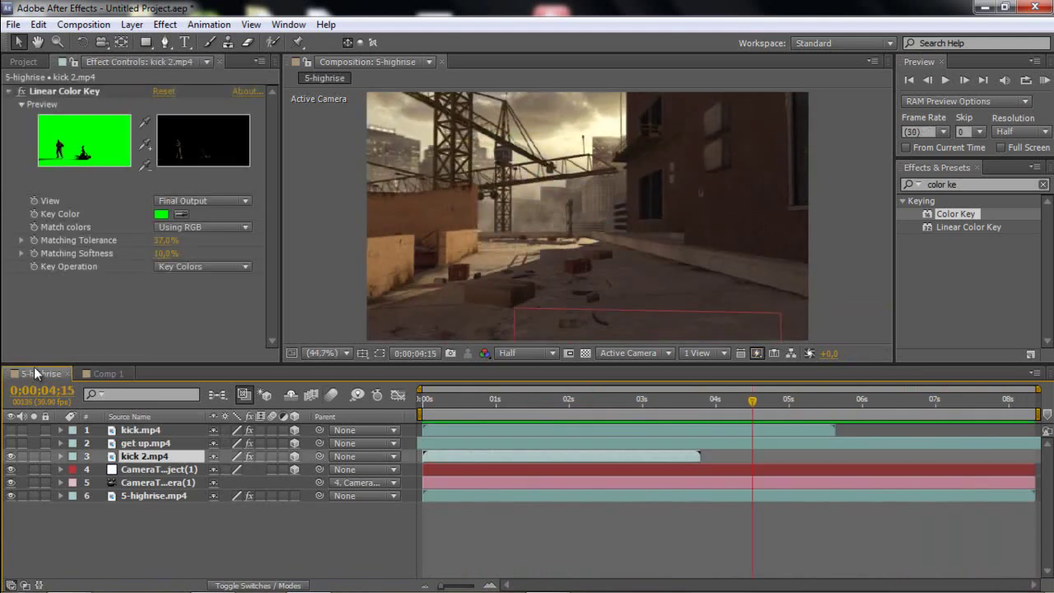
click(1044, 80)
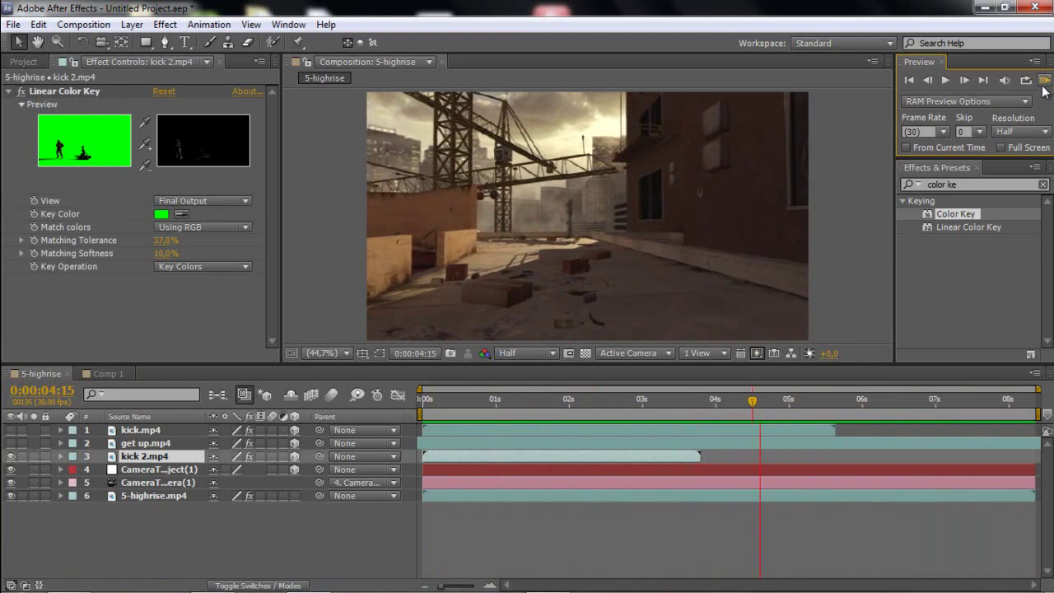
click(10, 457)
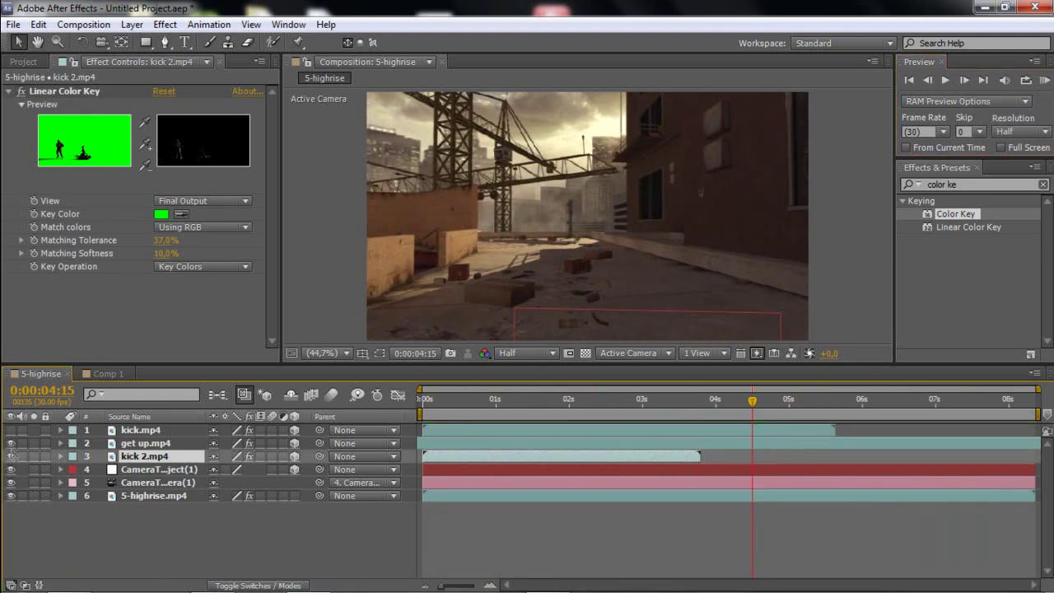
click(1047, 80)
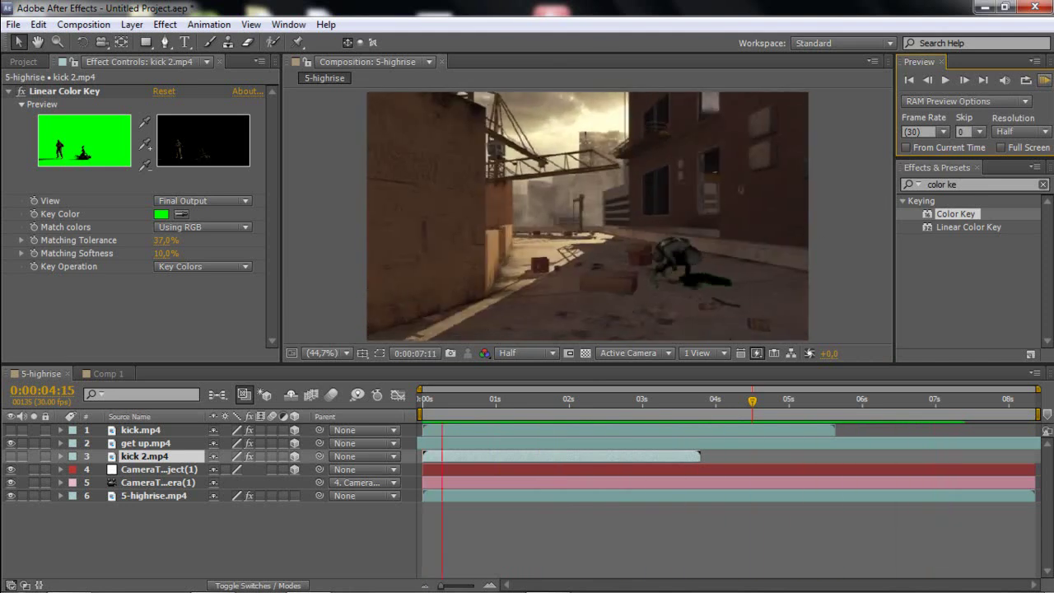
click(1044, 79)
Step: Hide the get up.mp4 layer and preview 5-highrise again
click(133, 444)
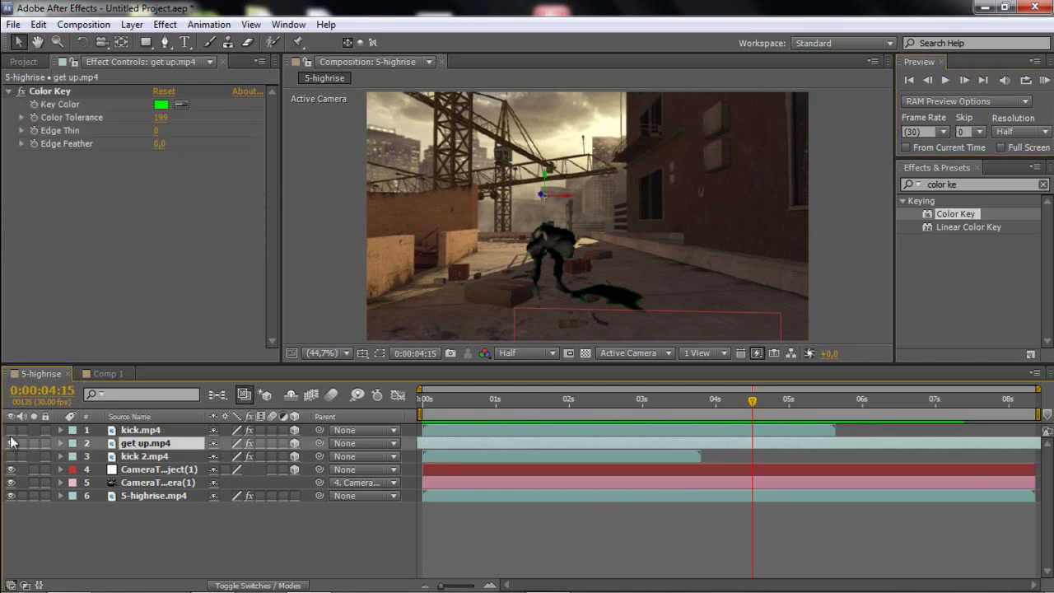
click(11, 443)
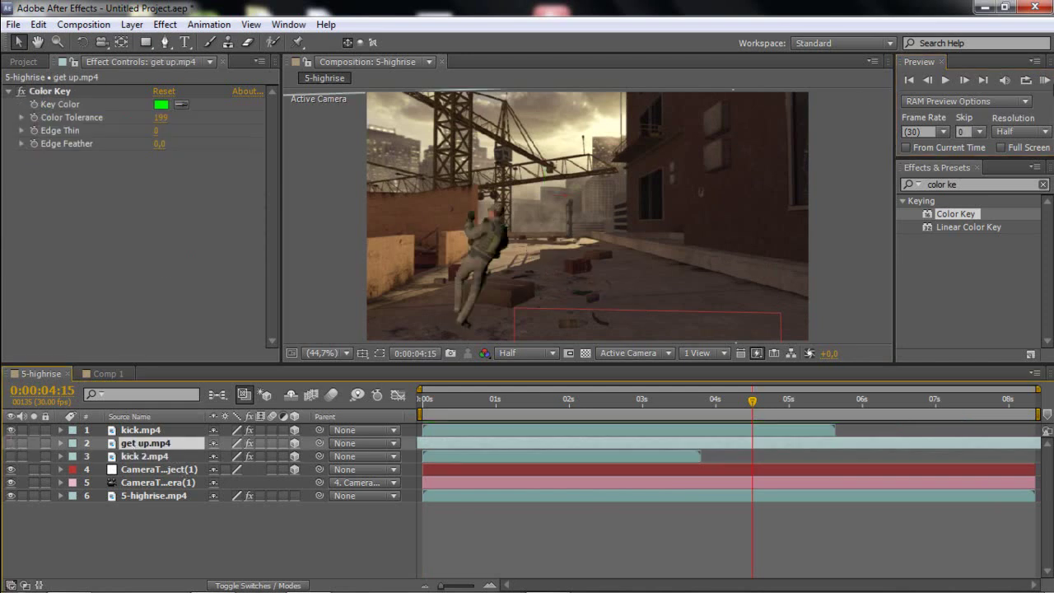
click(1044, 80)
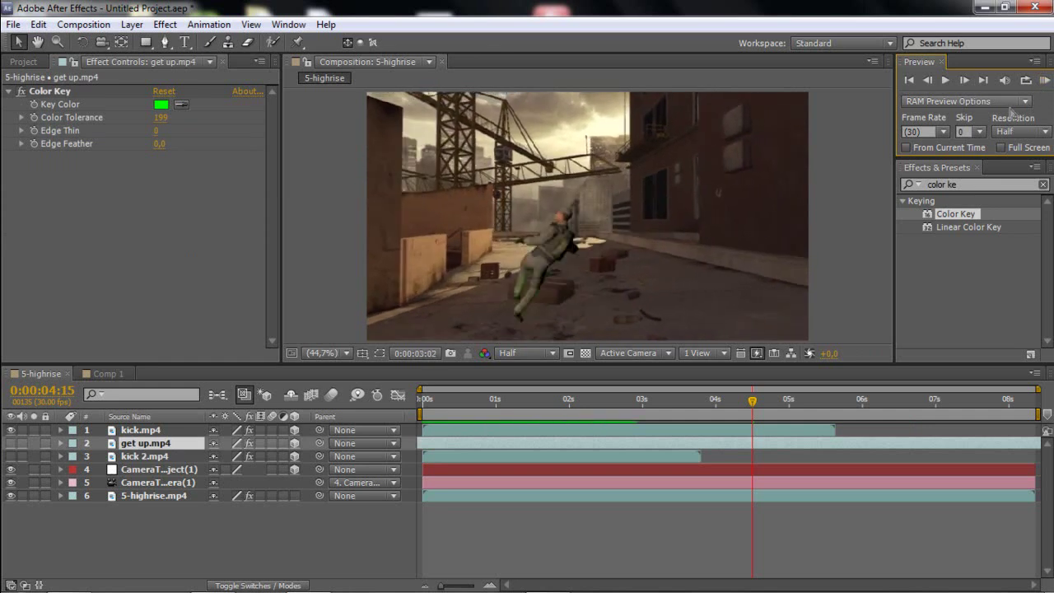
click(1044, 80)
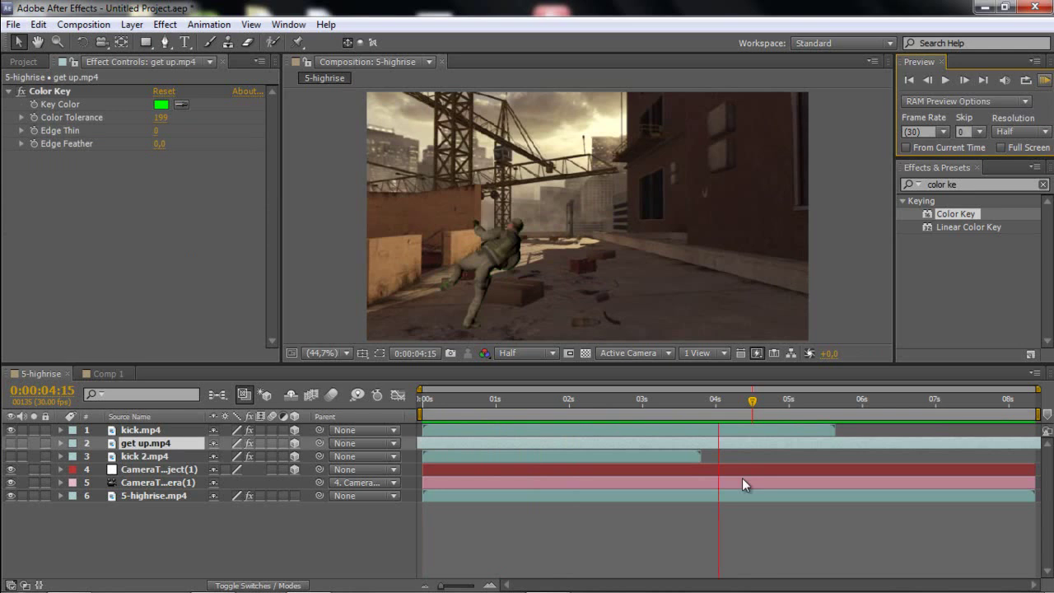
click(668, 441)
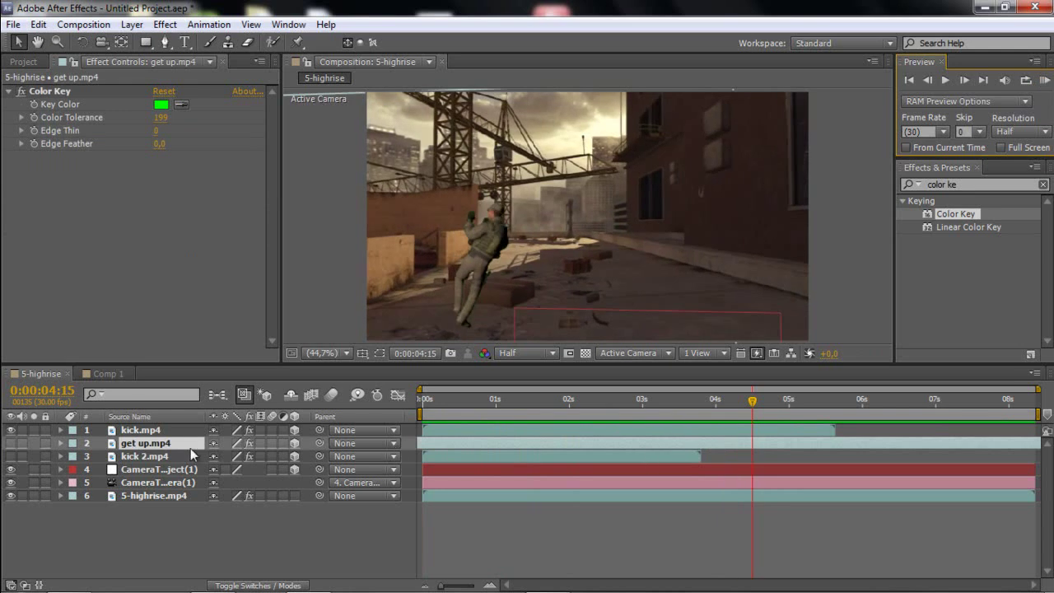
Step: Scrub Comp 1 from about 1 second onward to watch the arrow being drawn
click(103, 373)
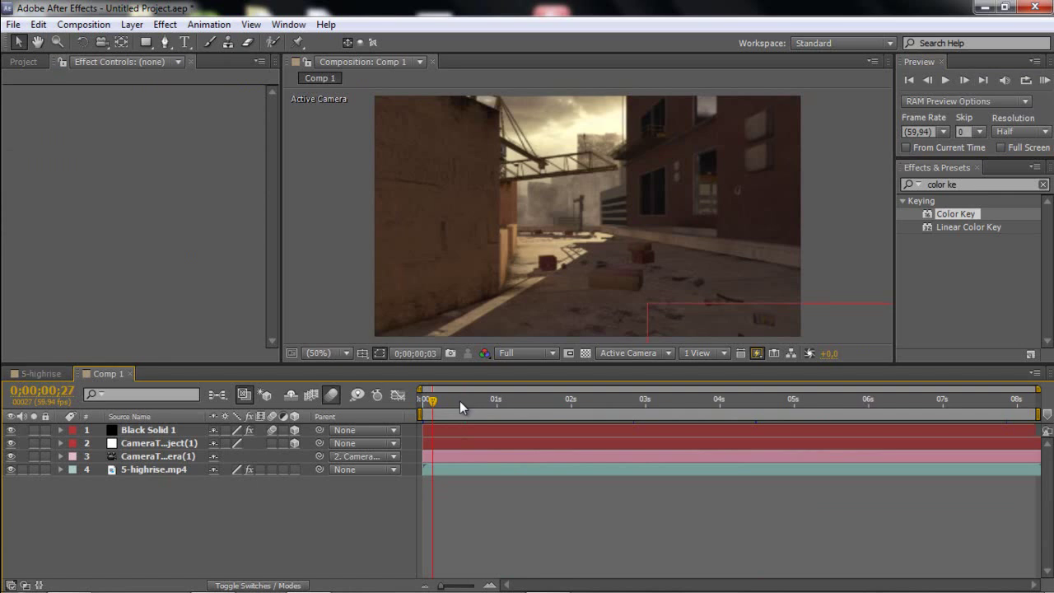
click(492, 401)
drag(492, 404, 571, 398)
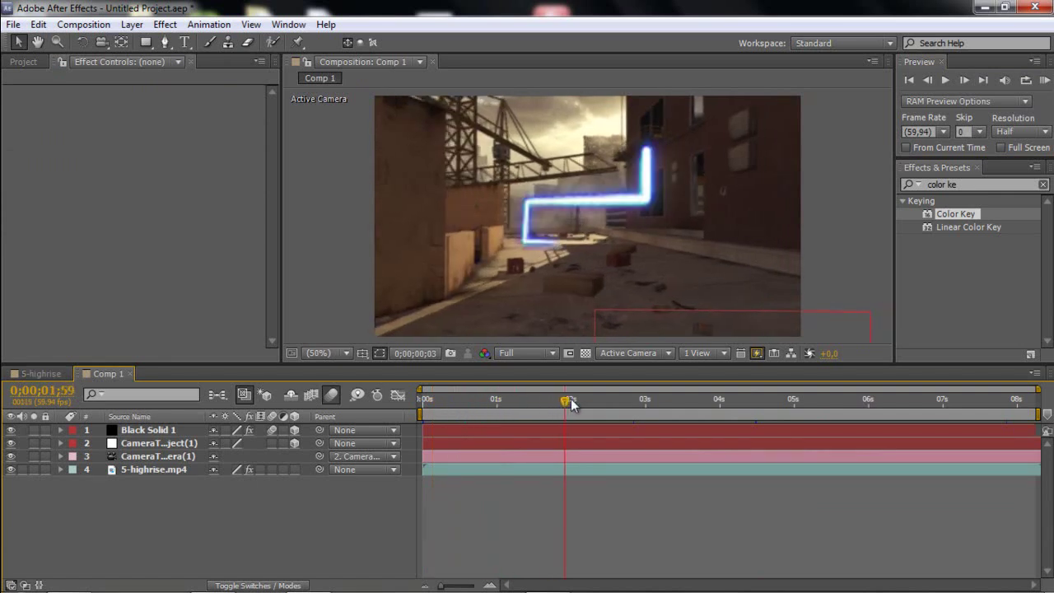
drag(651, 402, 901, 411)
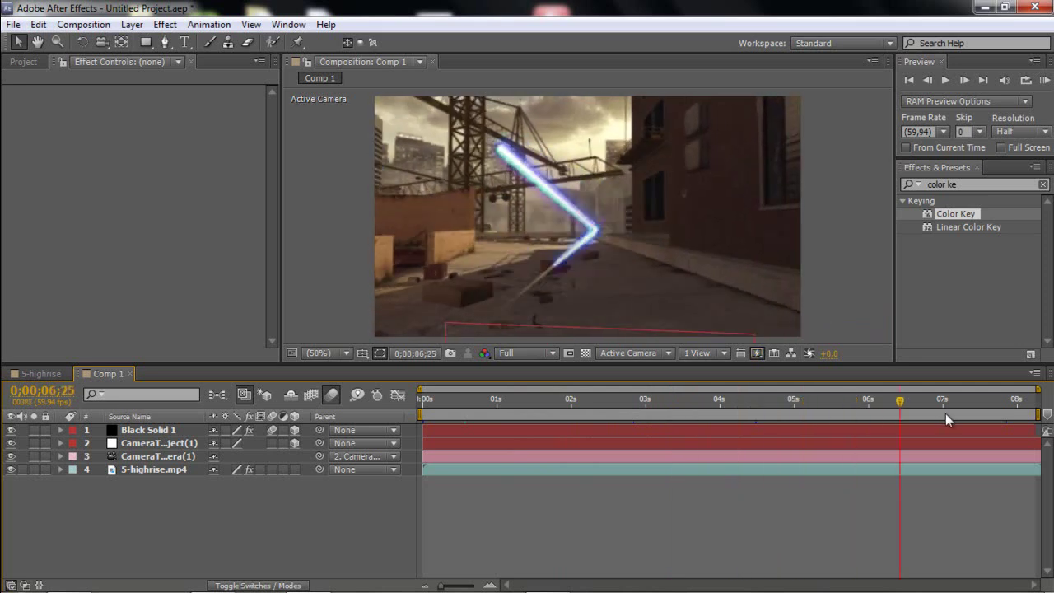
click(201, 578)
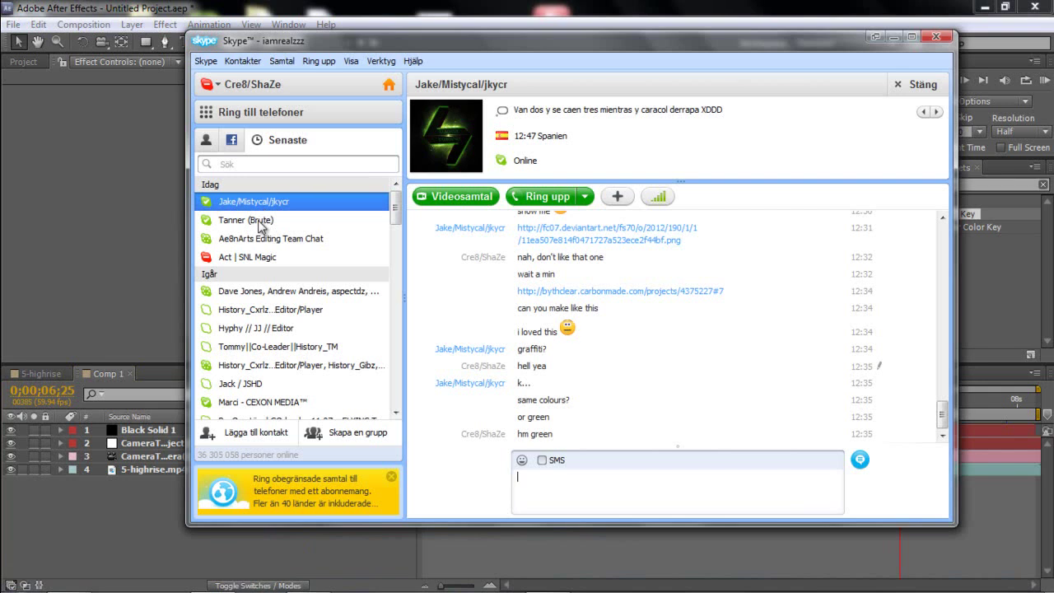
Step: Open a contact's Skype chat and follow its YouTube channel link in a maximized browser
click(276, 329)
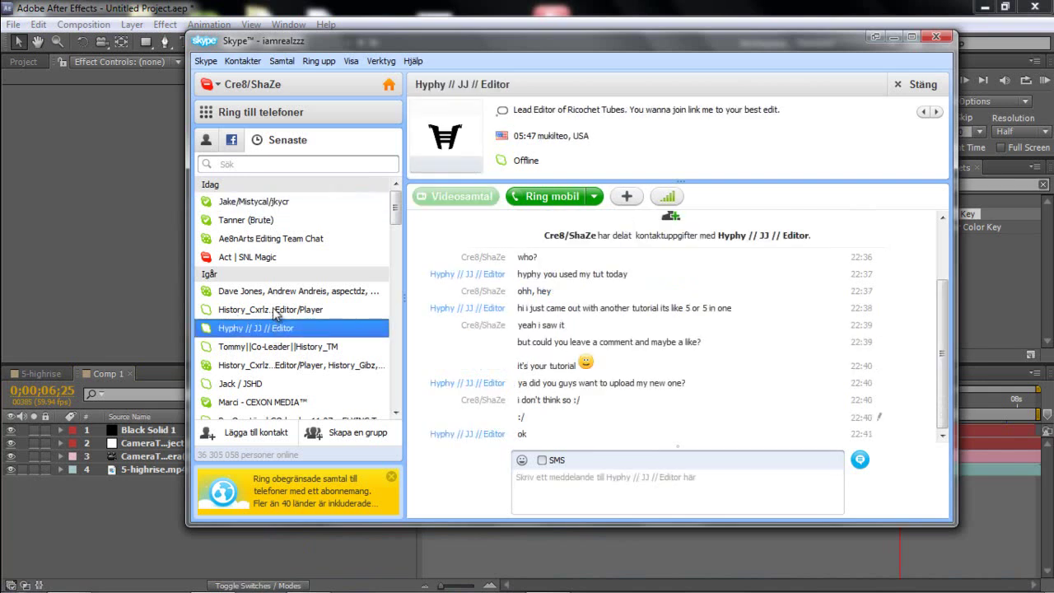
click(272, 310)
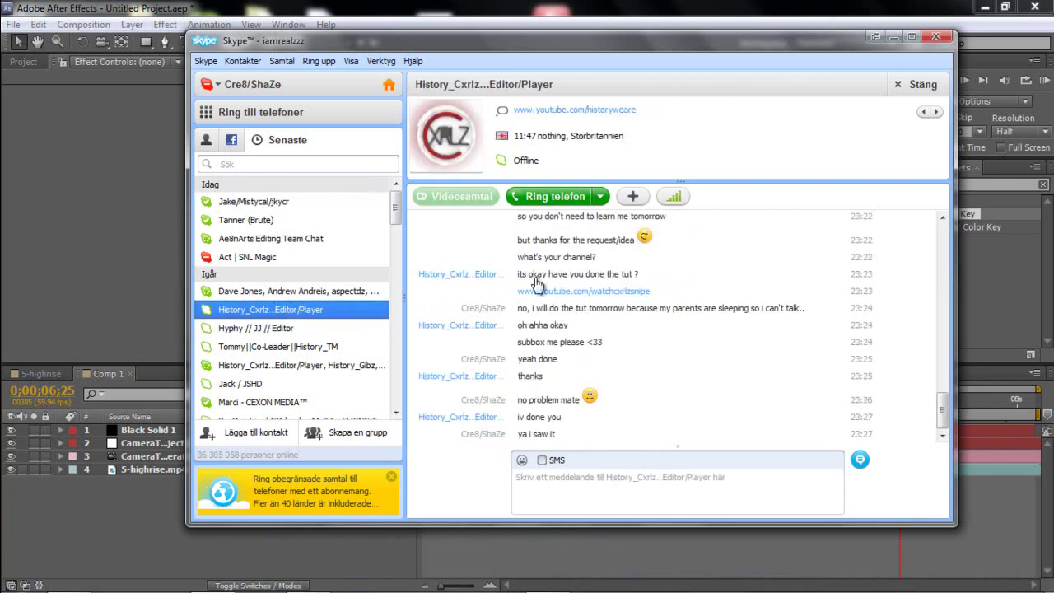
click(637, 293)
double_click(438, 33)
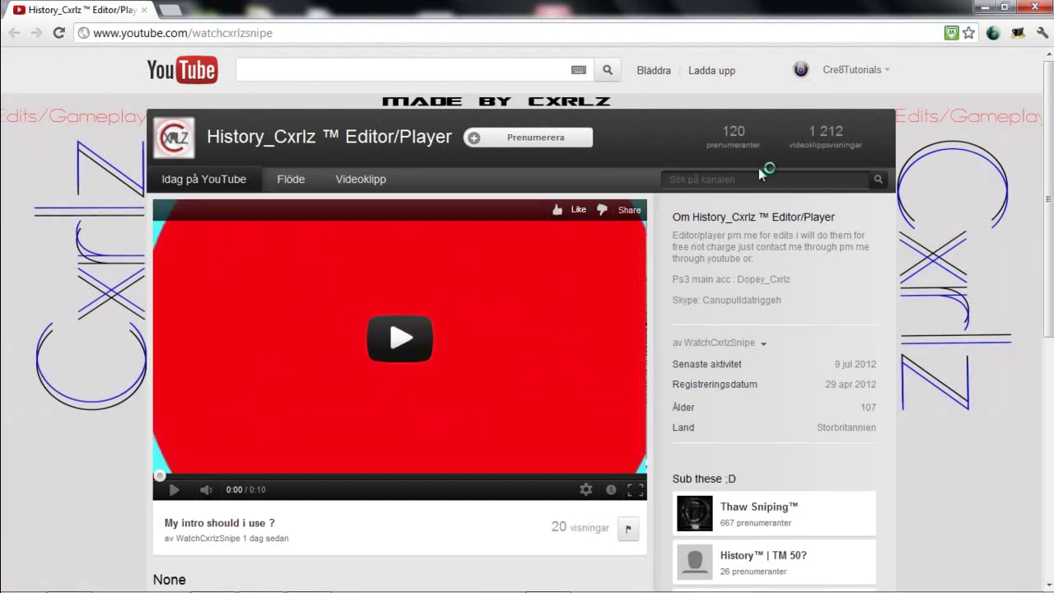
Step: Scroll through the contact's YouTube channel page and select its address
mouse_move(264, 587)
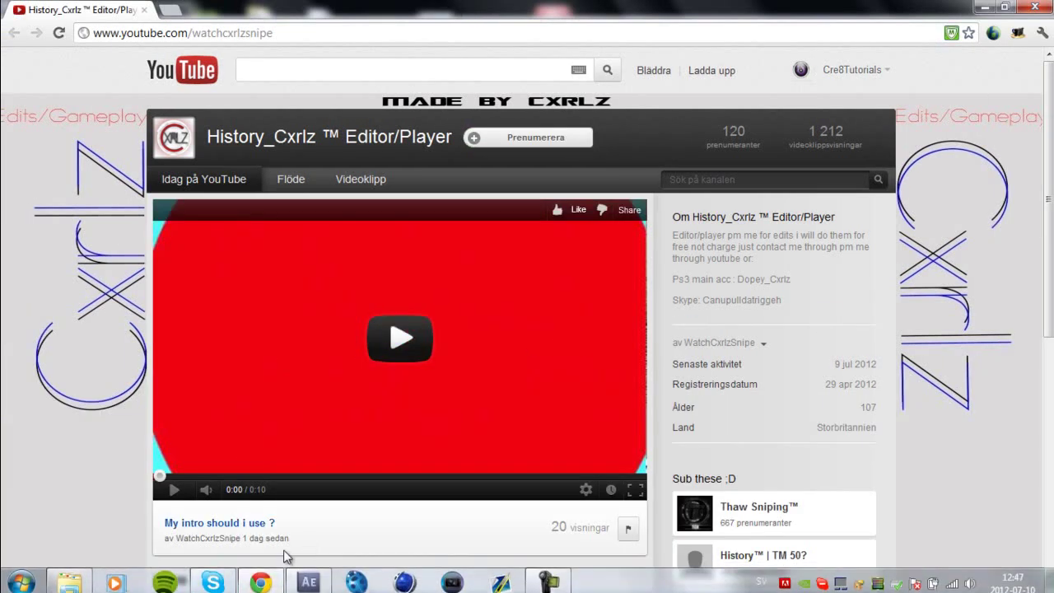
scroll(198, 537, down, 5)
scroll(481, 345, up, 5)
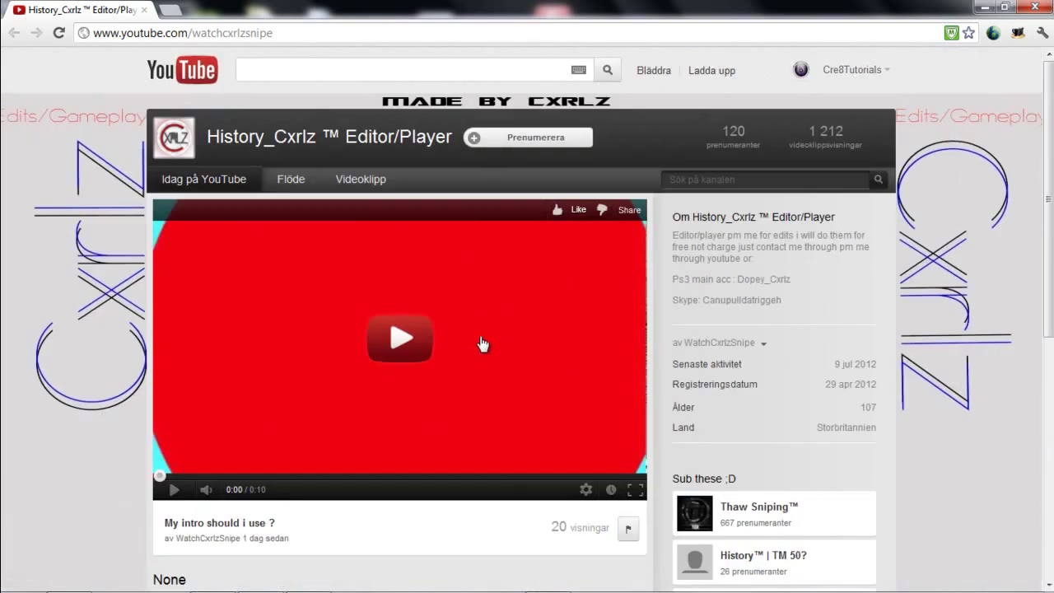
scroll(482, 346, down, 2)
scroll(484, 350, up, 2)
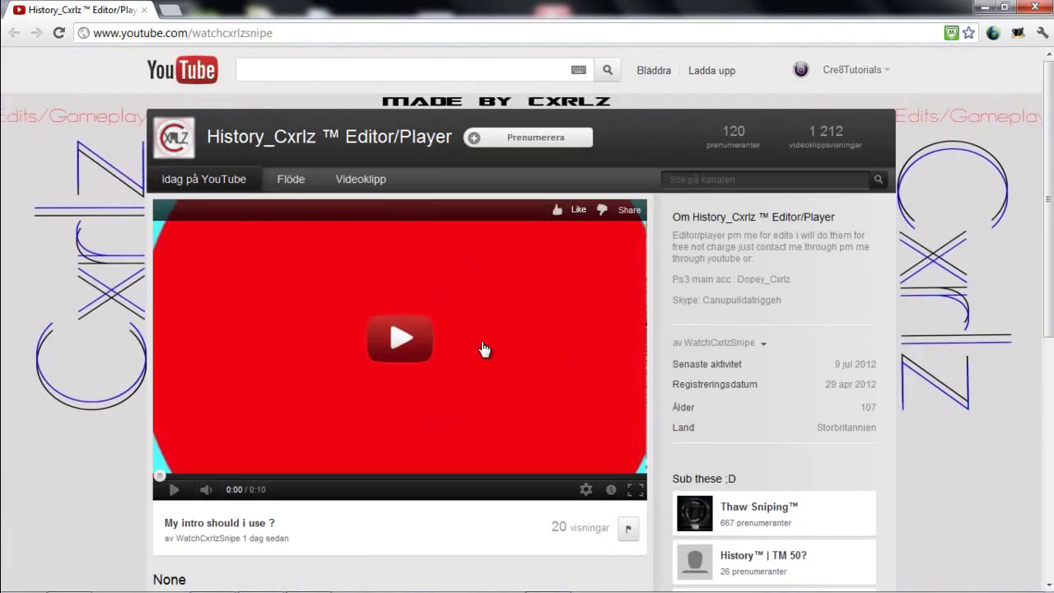
click(343, 36)
key(End)
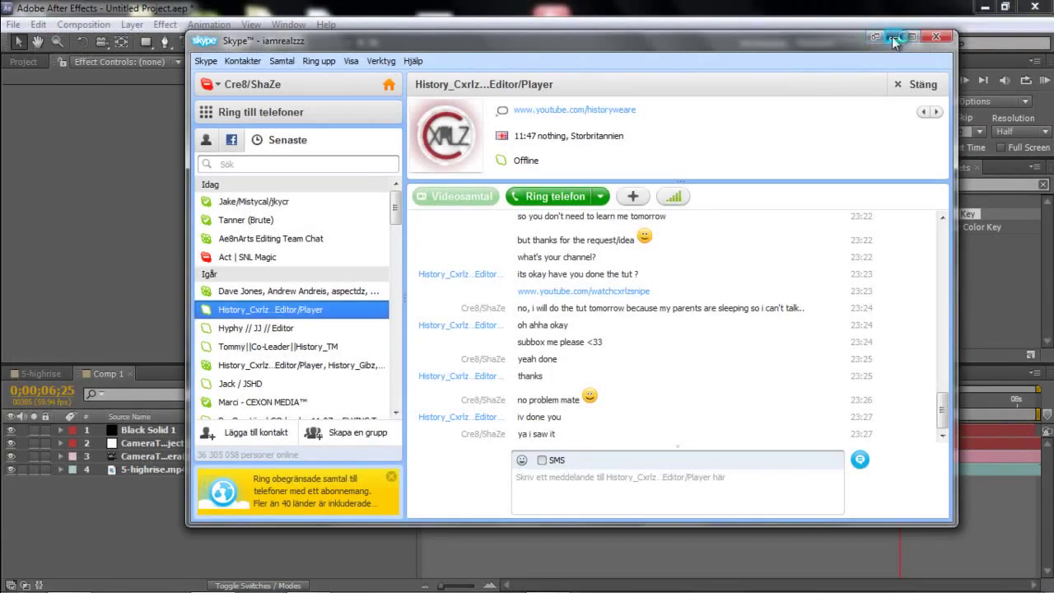
Step: Make the 5-highrise 2 composition from 5-highrise.mp4 and scrub through its later frames
click(893, 39)
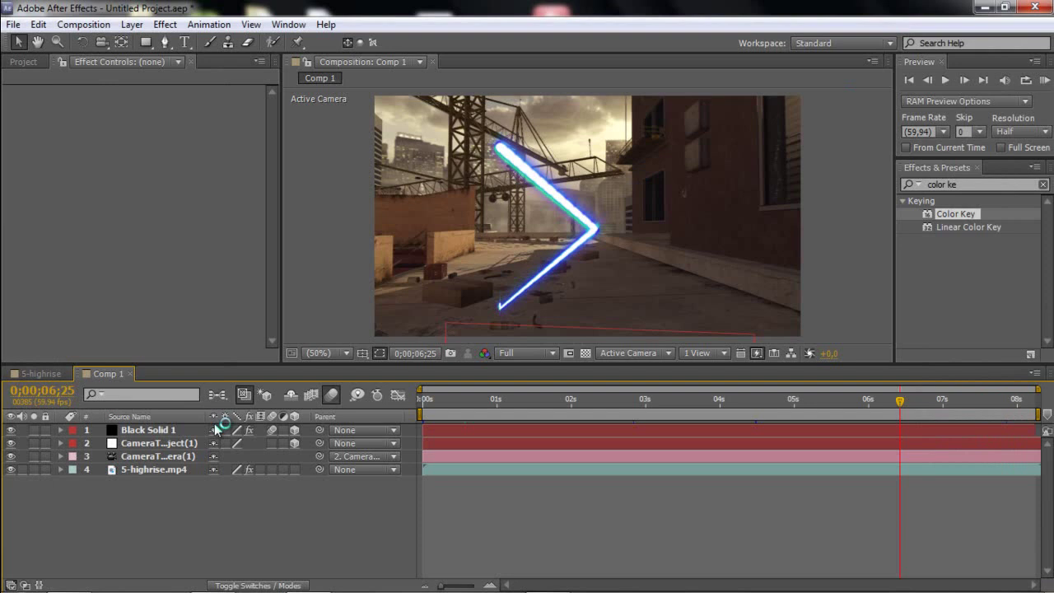
click(48, 375)
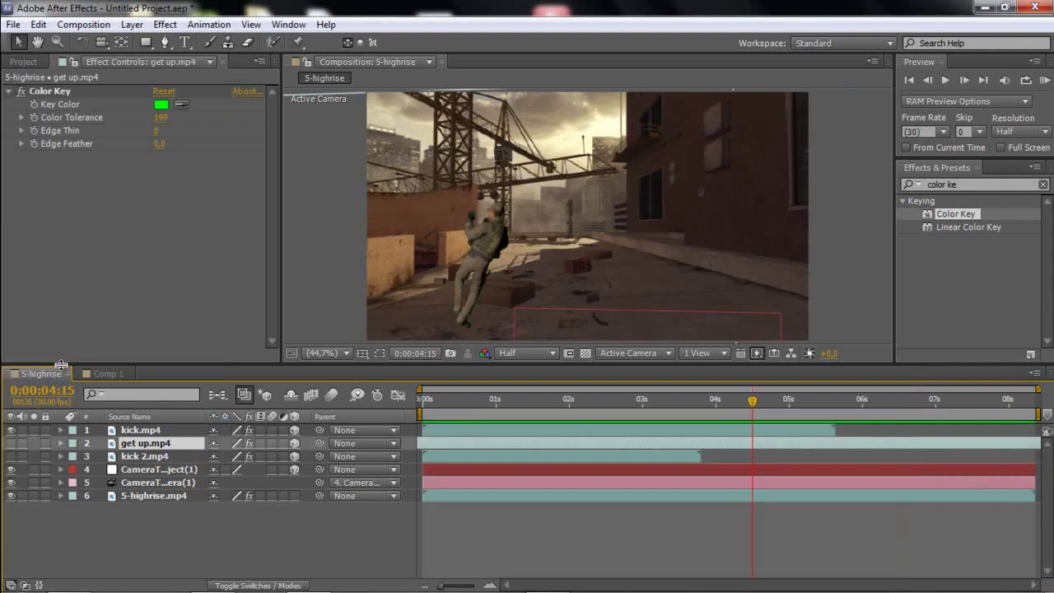
click(23, 62)
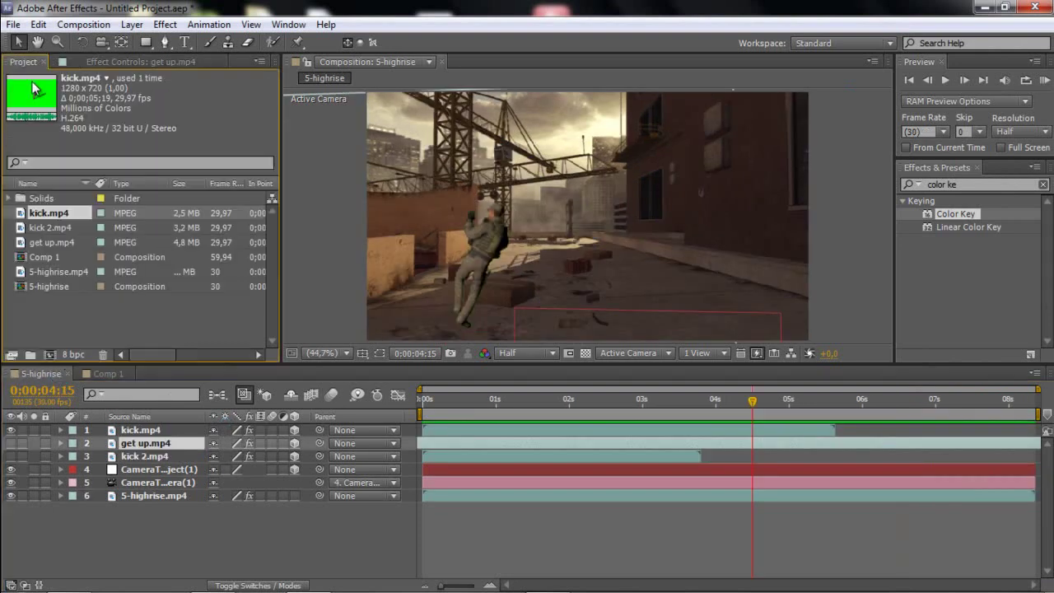
drag(33, 276, 49, 355)
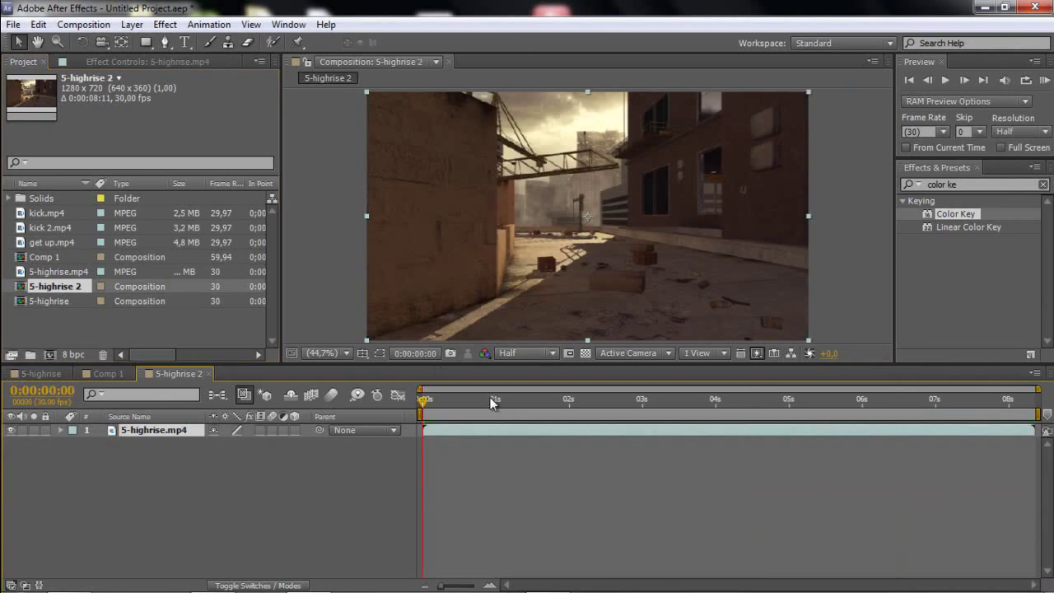
drag(492, 401, 379, 413)
Step: Search effects for 'camer' and apply CameraTracker to the 5-highrise.mp4 layer
click(928, 184)
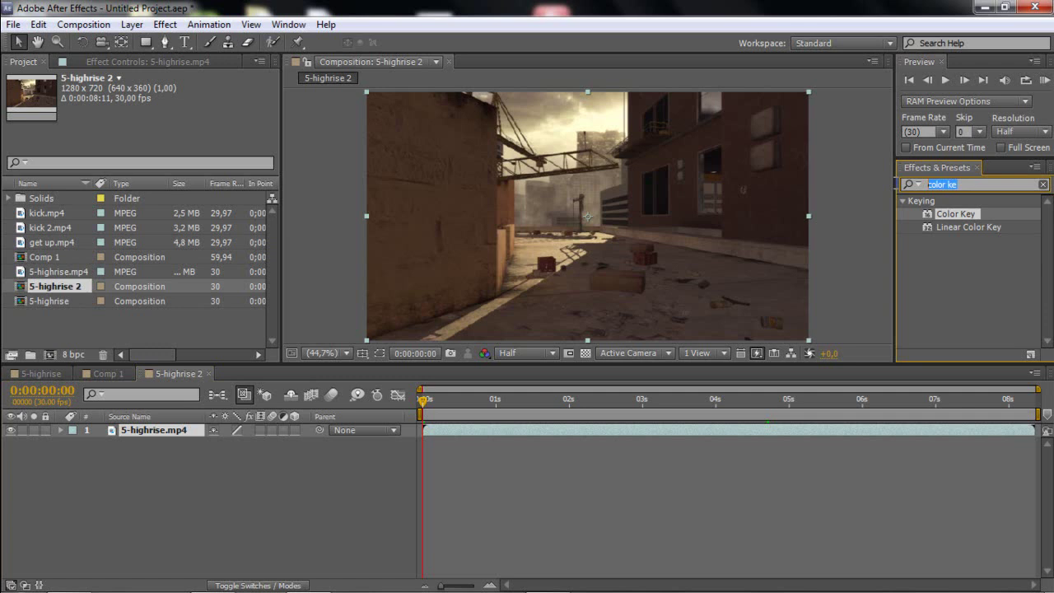
text(camera)
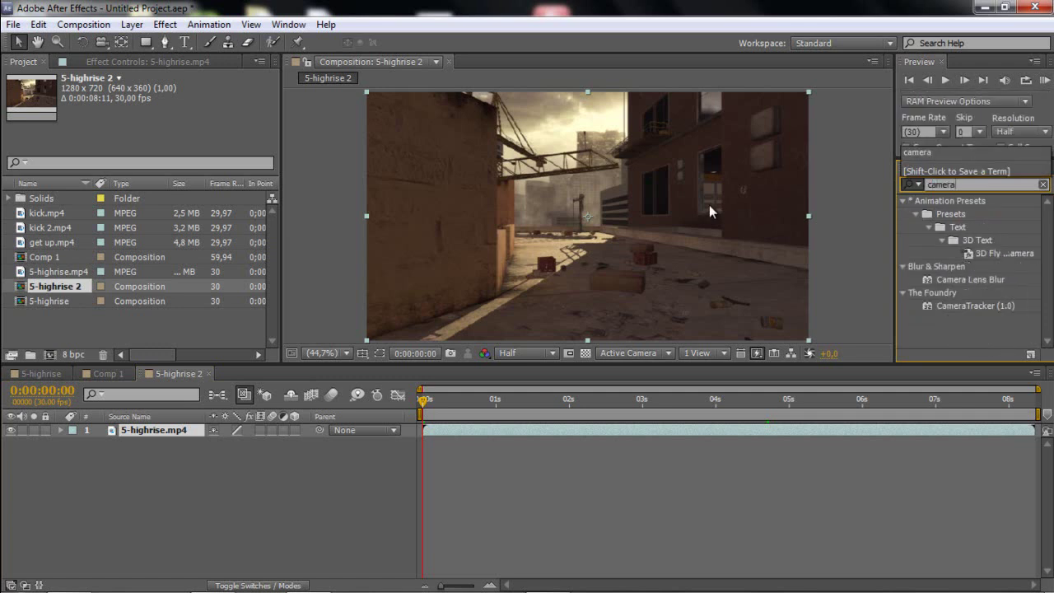
drag(996, 303, 621, 428)
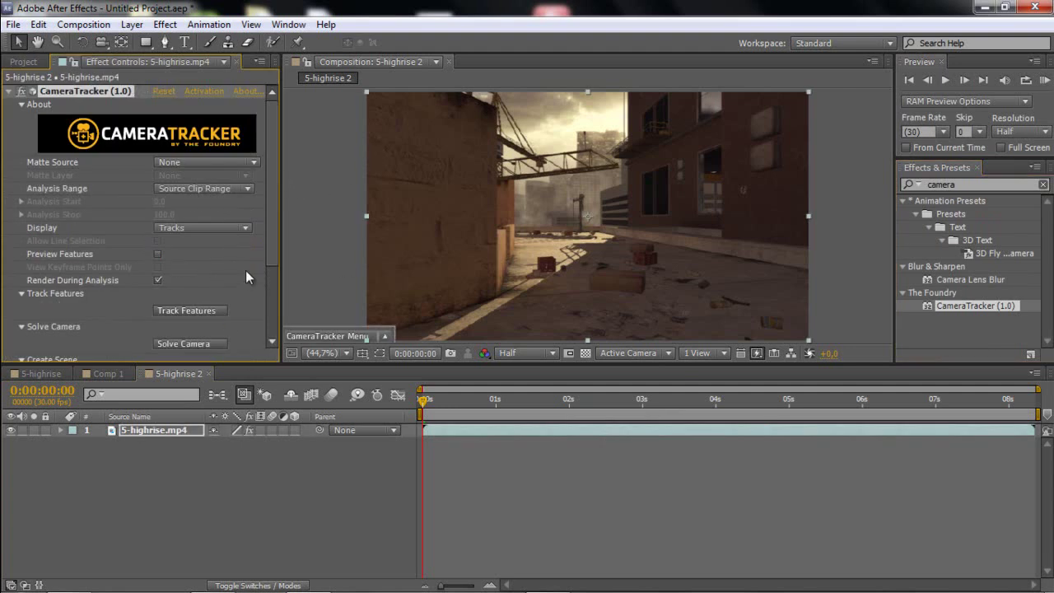
drag(269, 245, 275, 267)
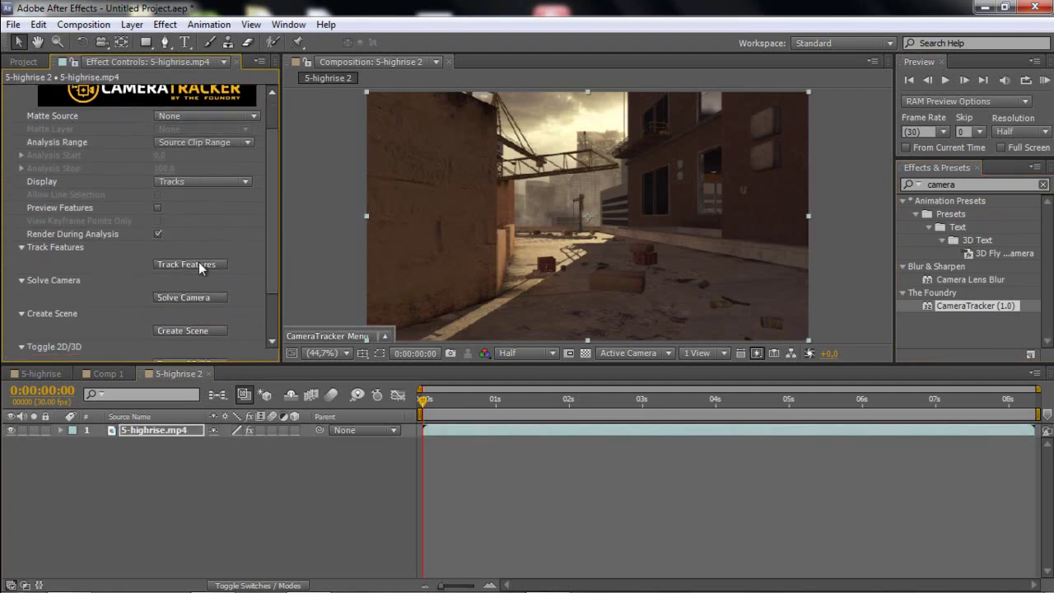
Step: Set the viewer resolution to Full and track features in the alley footage
click(199, 262)
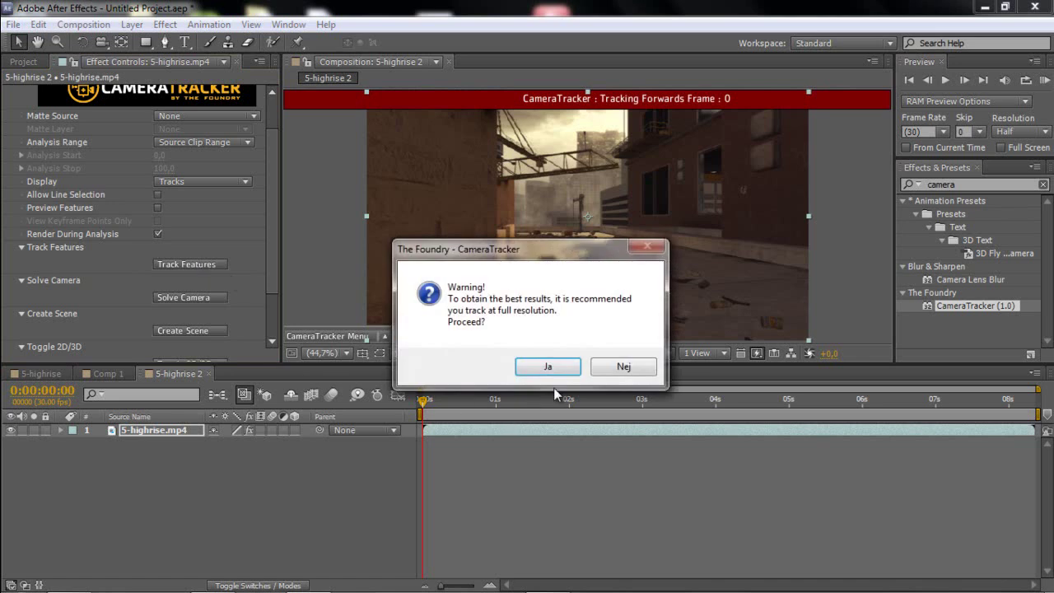
click(618, 367)
click(524, 353)
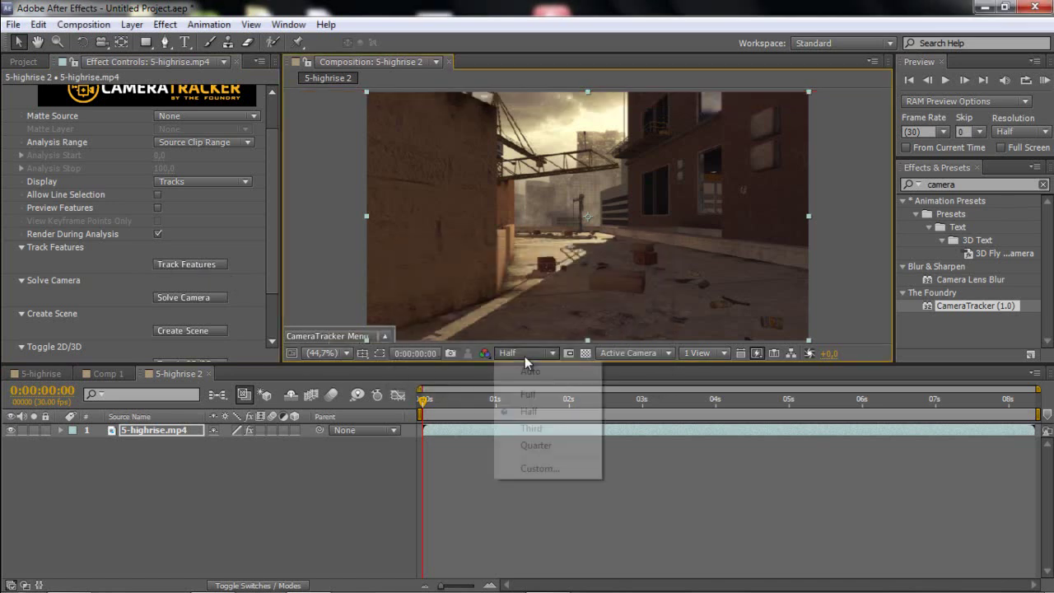
click(526, 397)
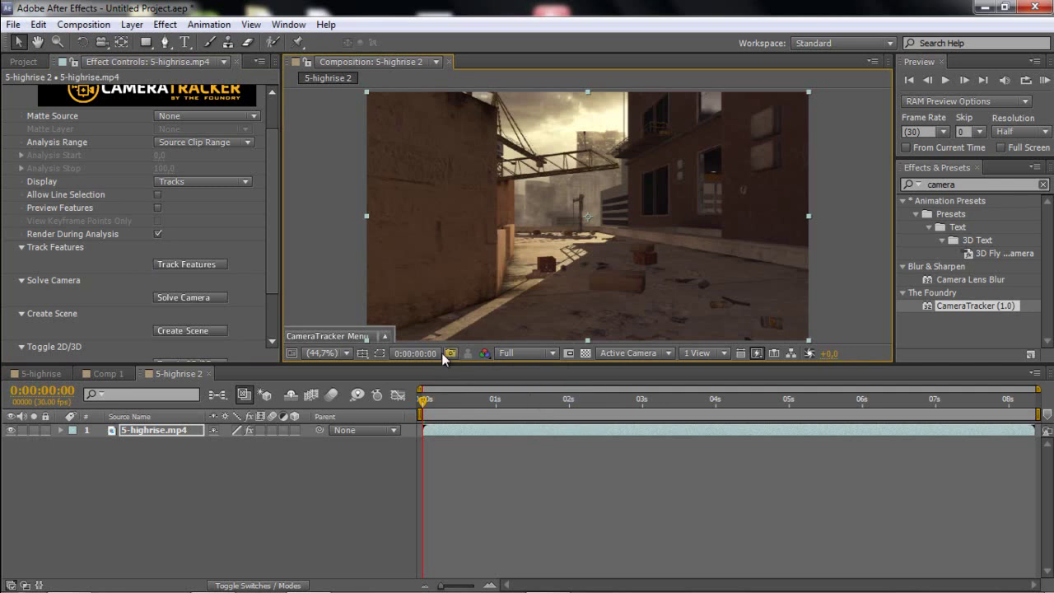
click(189, 264)
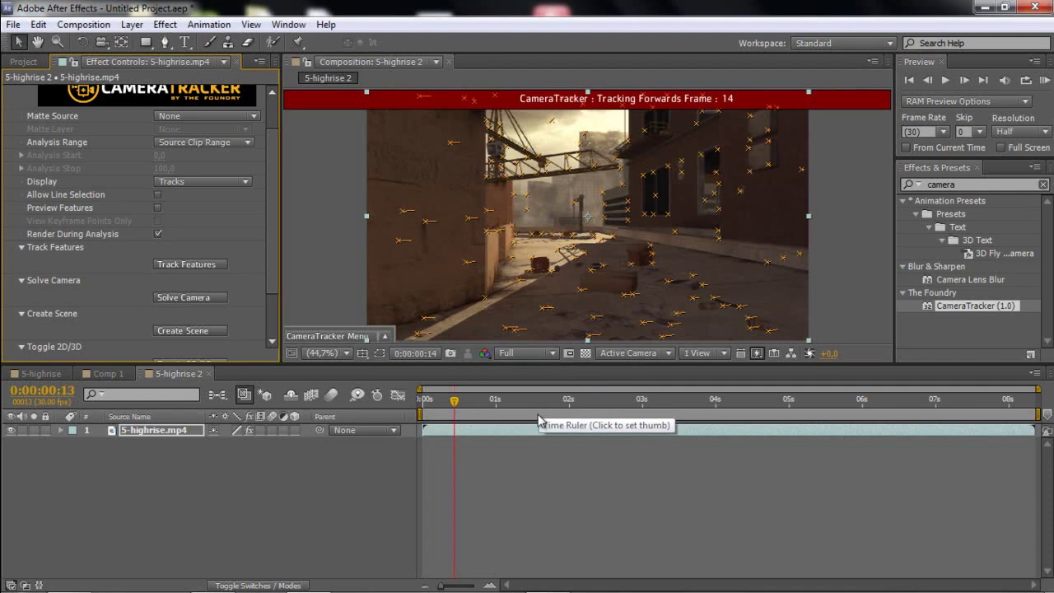
mouse_move(337, 587)
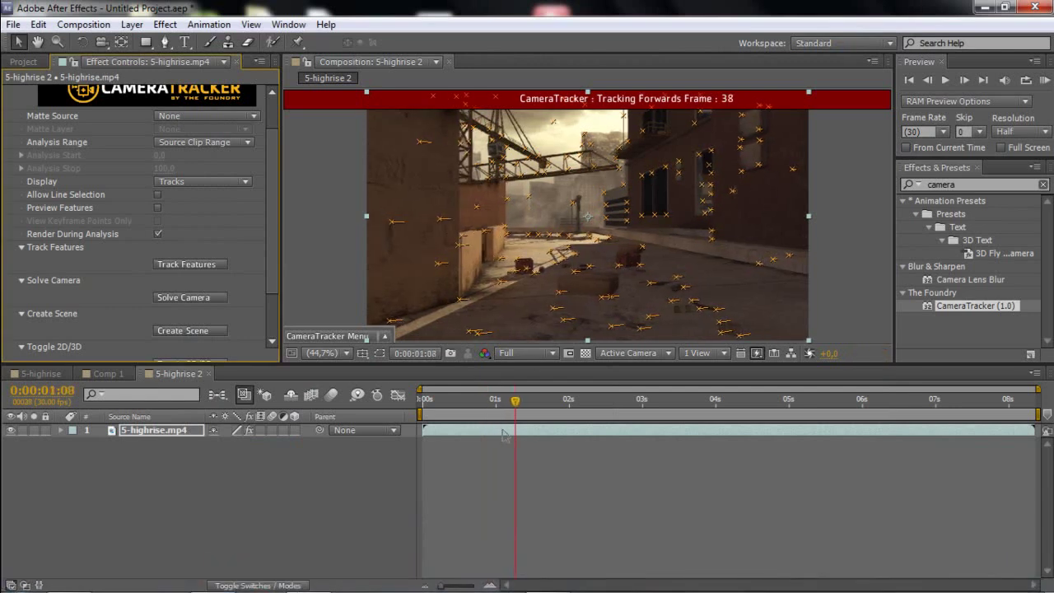
click(542, 576)
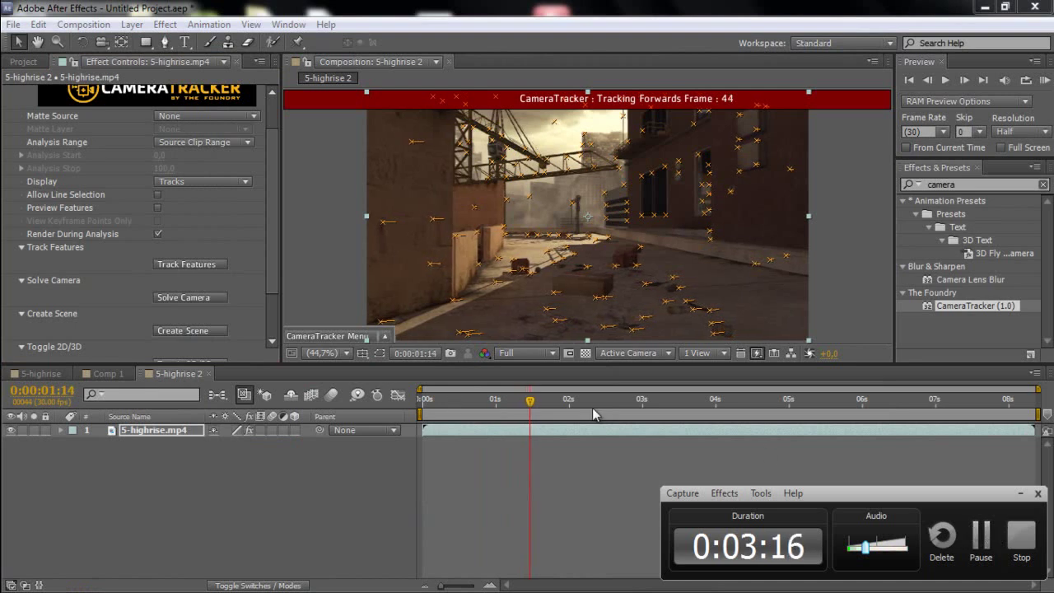
click(1018, 536)
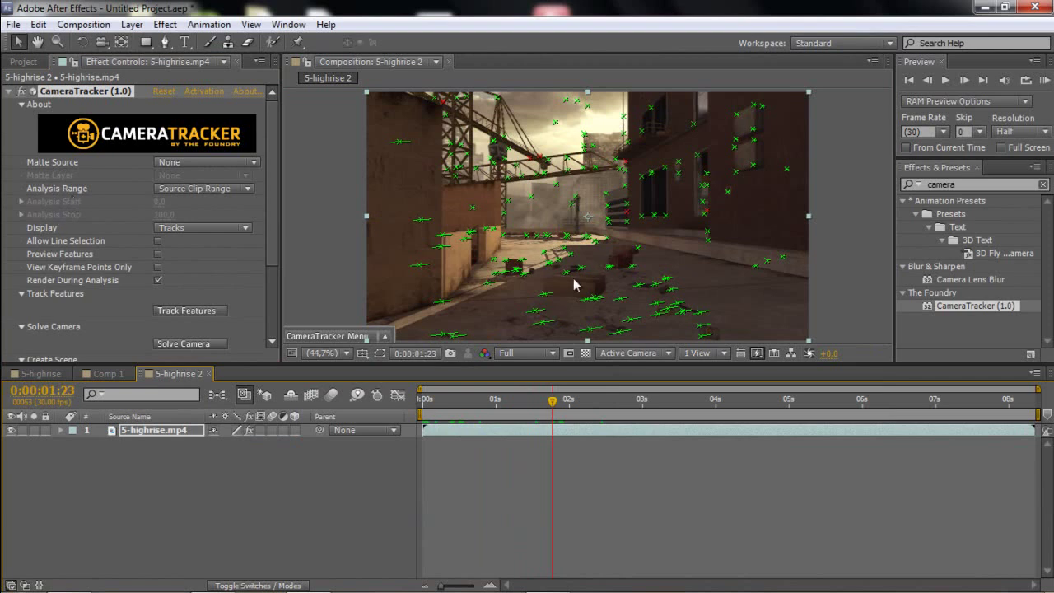
Step: Solve the camera and accept the result: 6 keyframes, 0.9-pixel reprojection error
scroll(264, 226, down, 1)
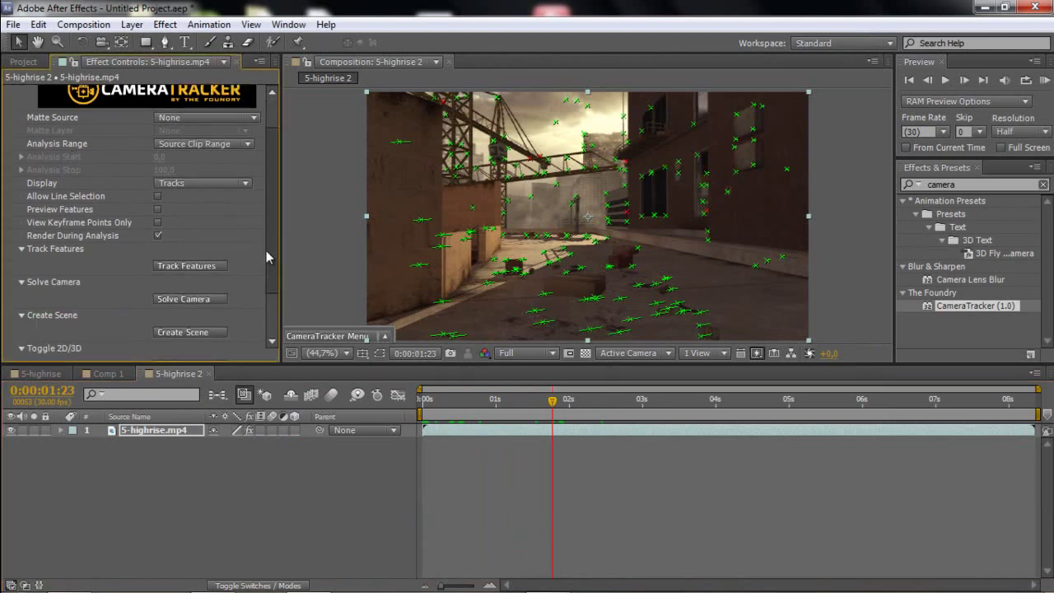
click(173, 302)
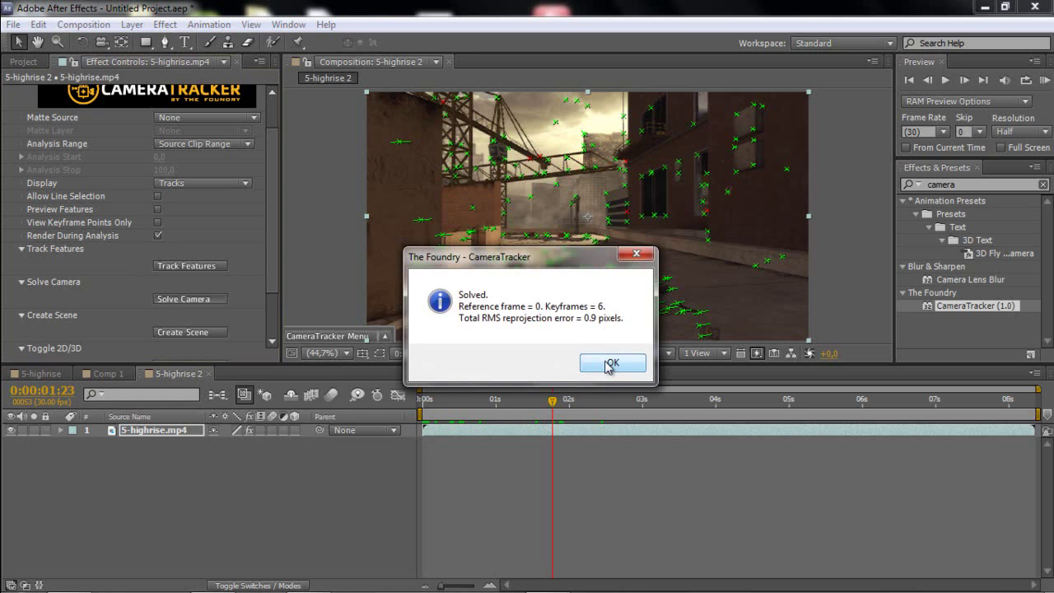
click(610, 364)
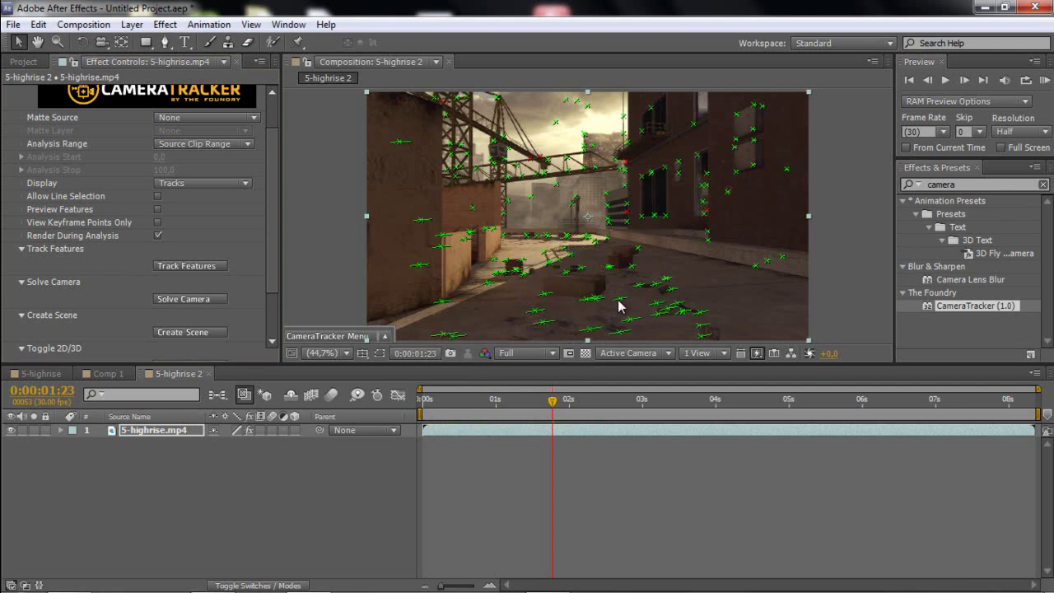
mouse_move(620, 306)
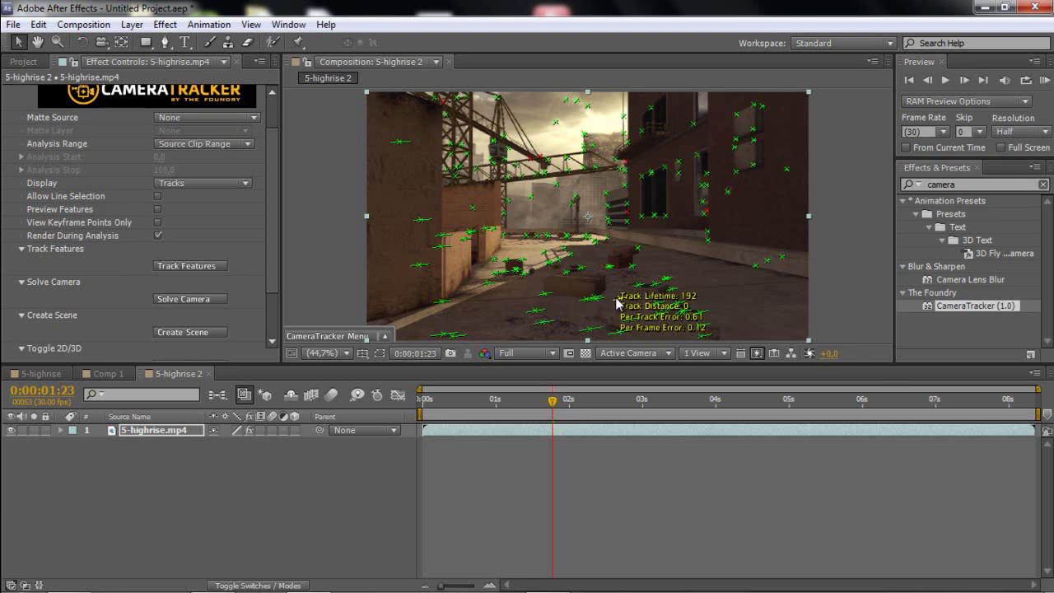
Step: Set a ground track point as the ground-plane origin
click(618, 303)
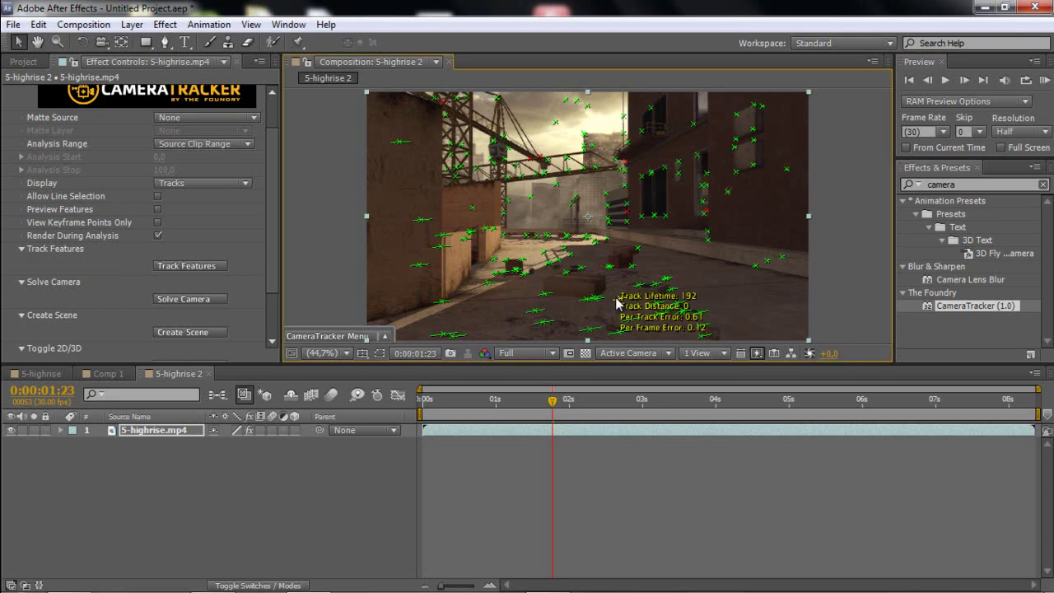
right_click(617, 303)
mouse_move(653, 333)
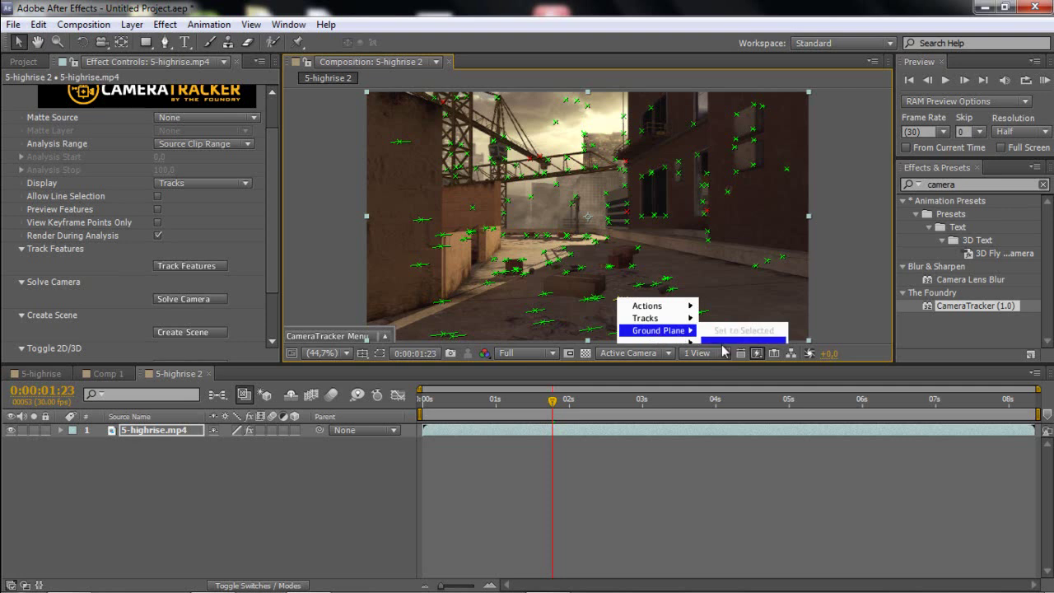
key(comma)
key(comma)
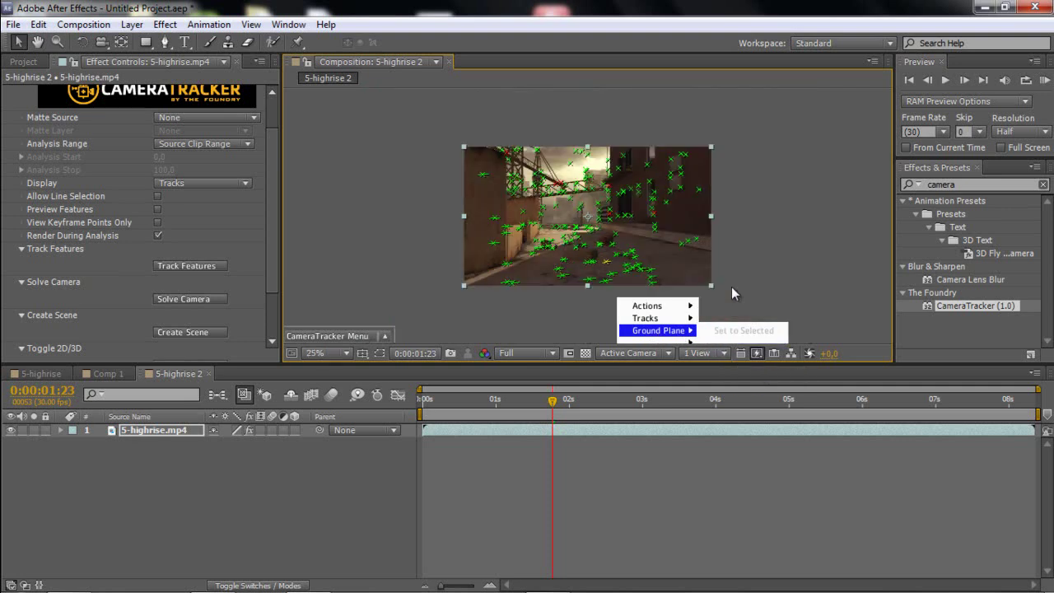
click(592, 266)
right_click(592, 266)
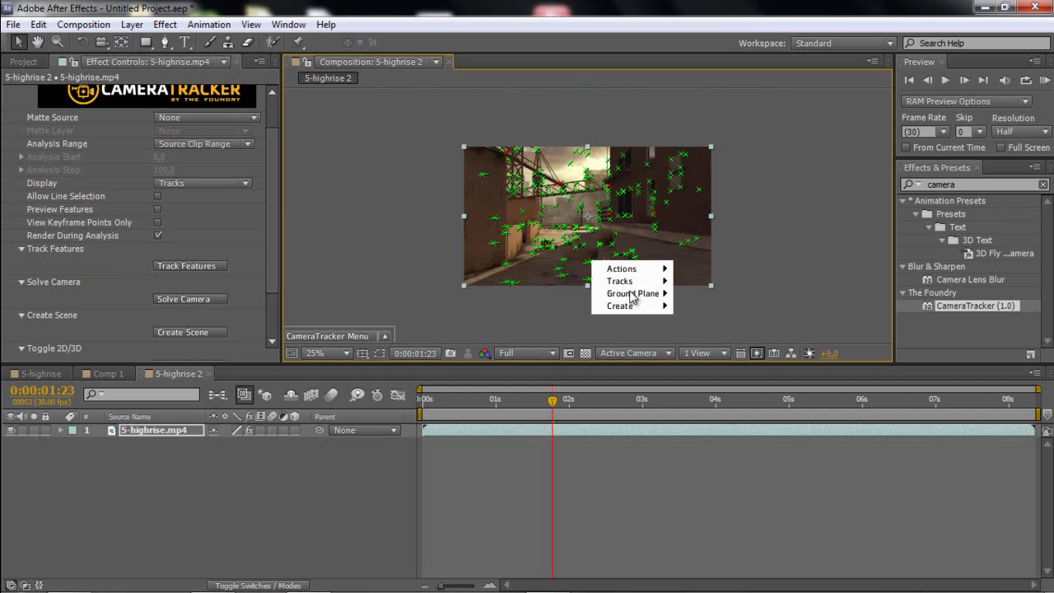
mouse_move(636, 297)
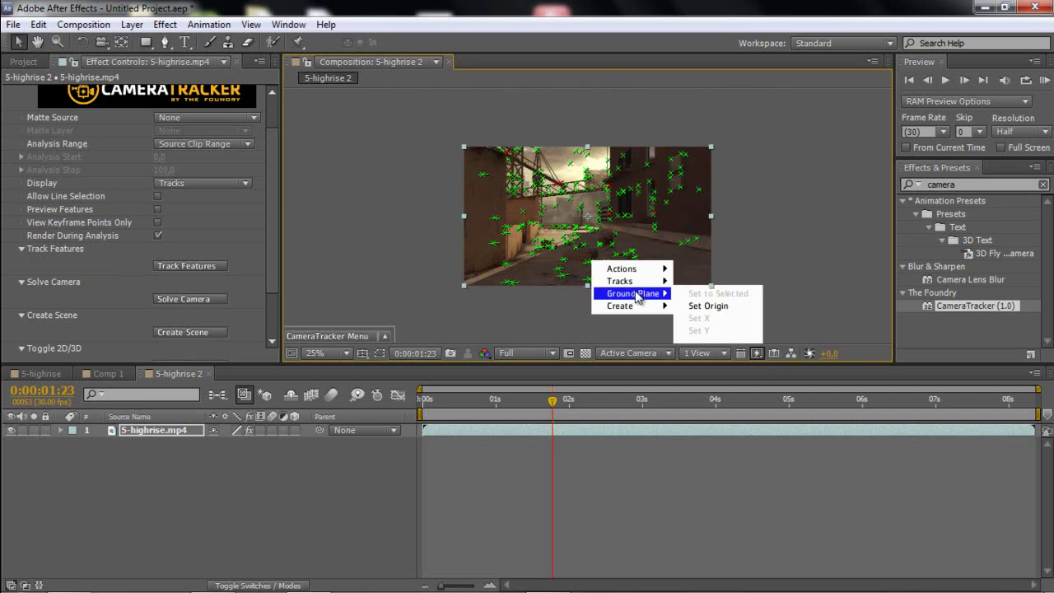
click(718, 309)
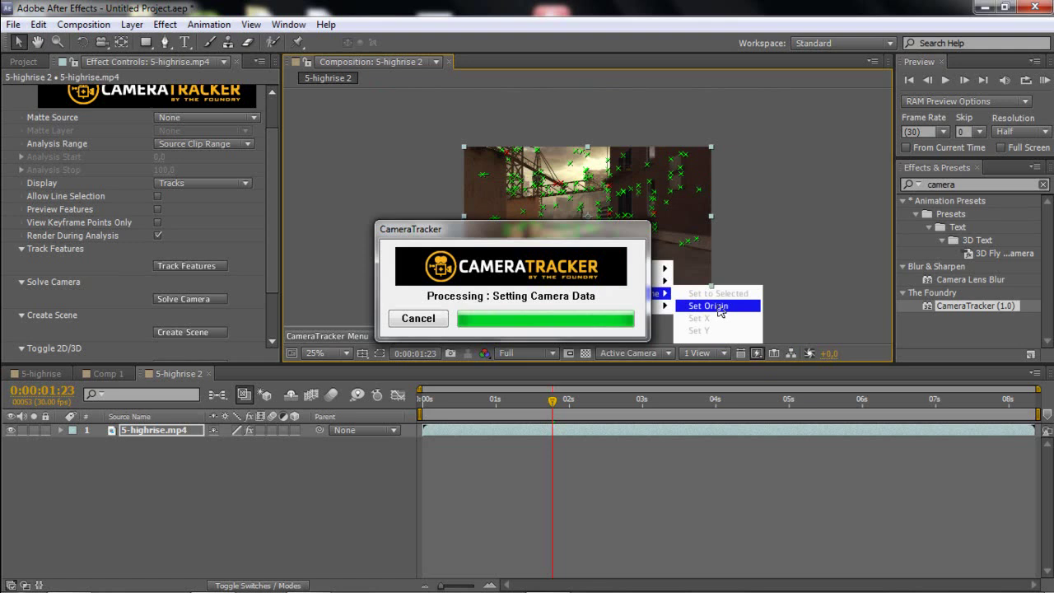
Step: Fit the viewer up to 100% and create the tracked camera and scene object layers
click(325, 353)
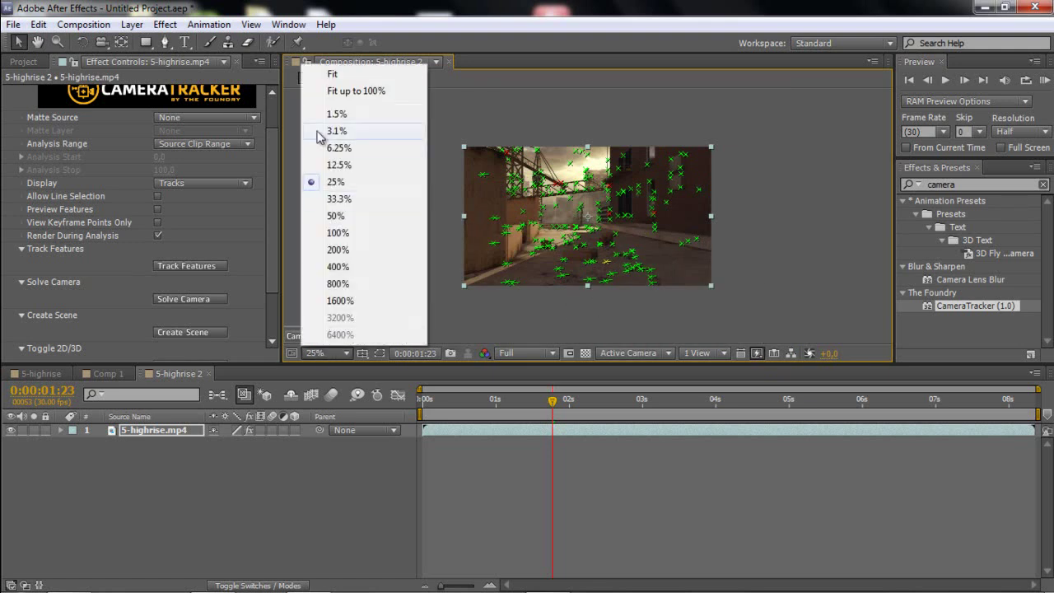
click(330, 92)
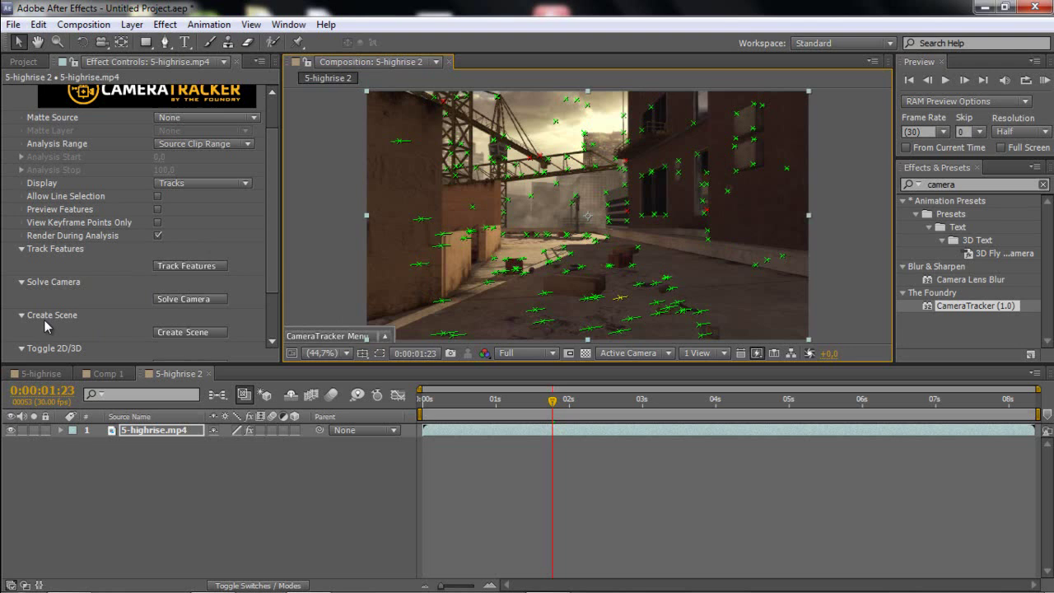
scroll(132, 181, down, 2)
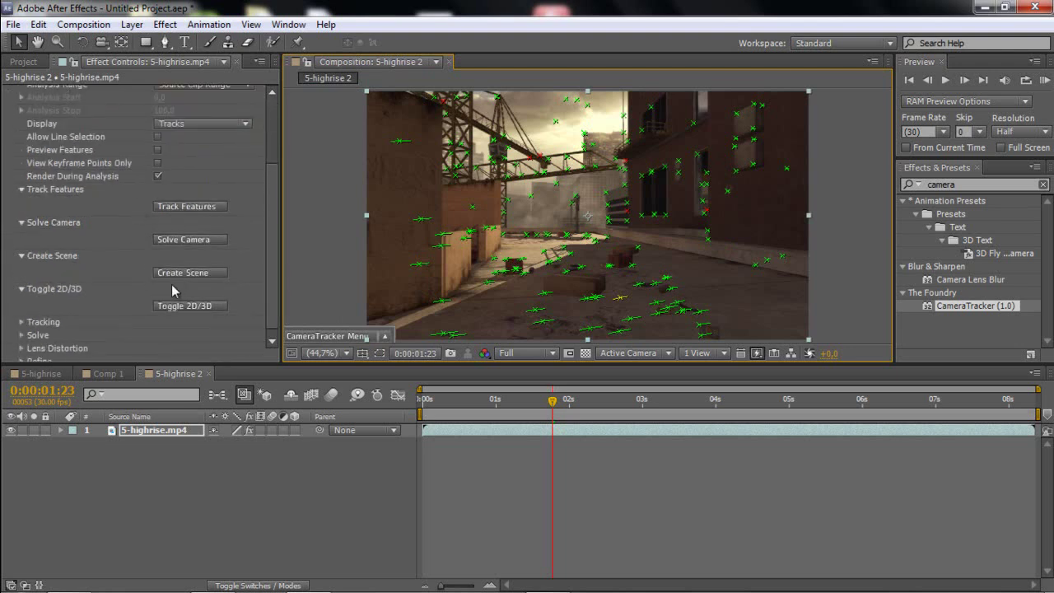
click(178, 273)
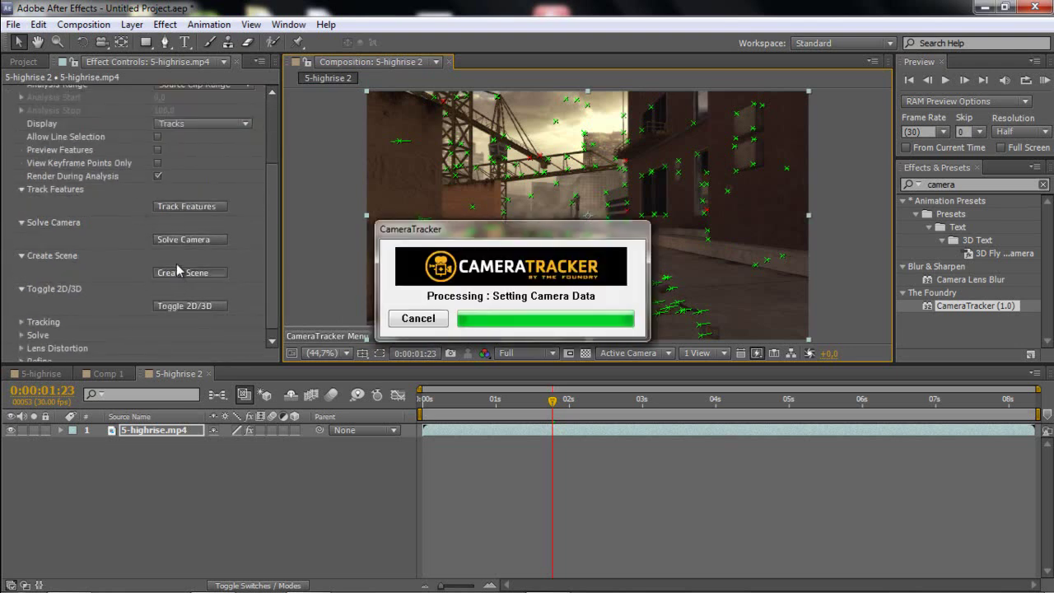
click(218, 275)
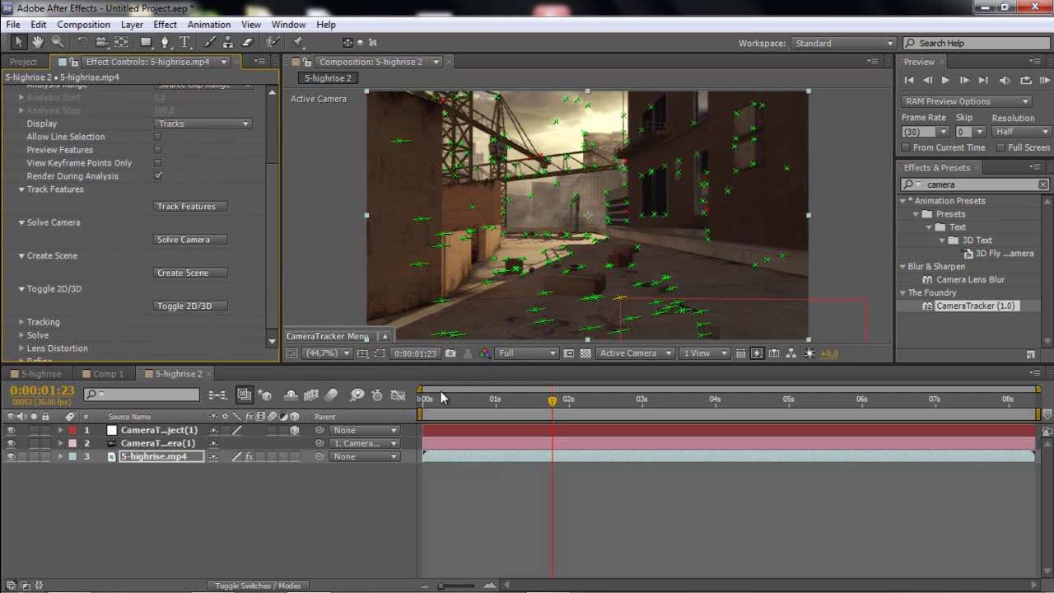
Step: Add kick 2.mp4 to 5-highrise 2 and apply Color Key to it
click(23, 61)
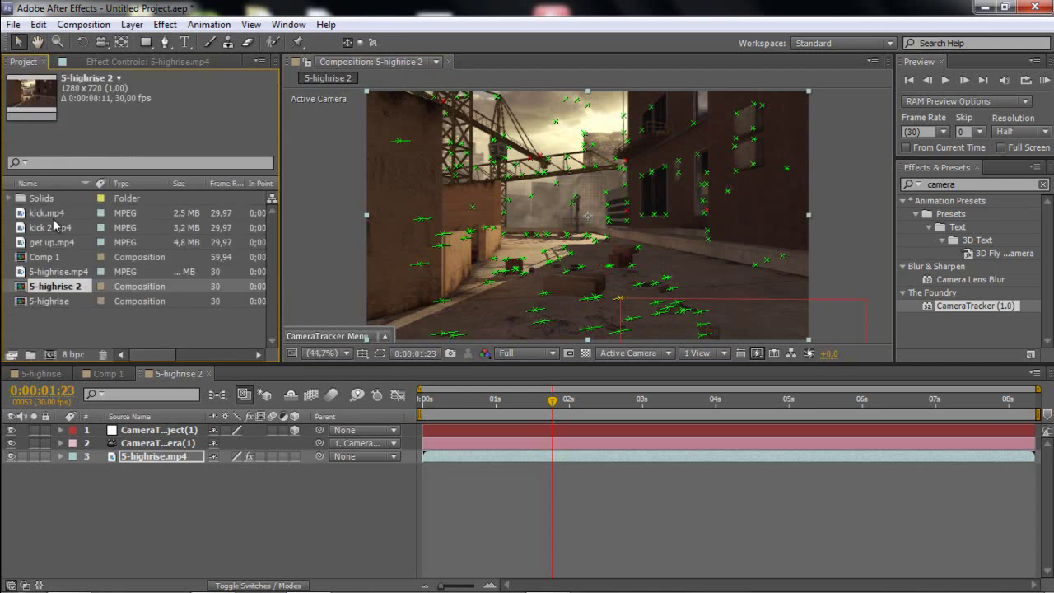
drag(47, 229, 157, 444)
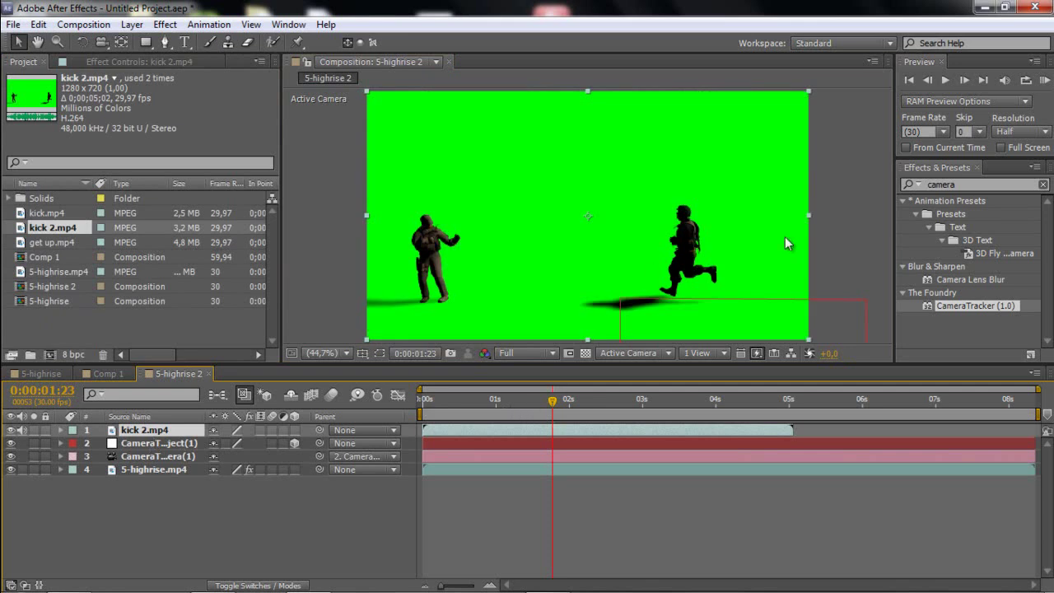
key(ctrl+5)
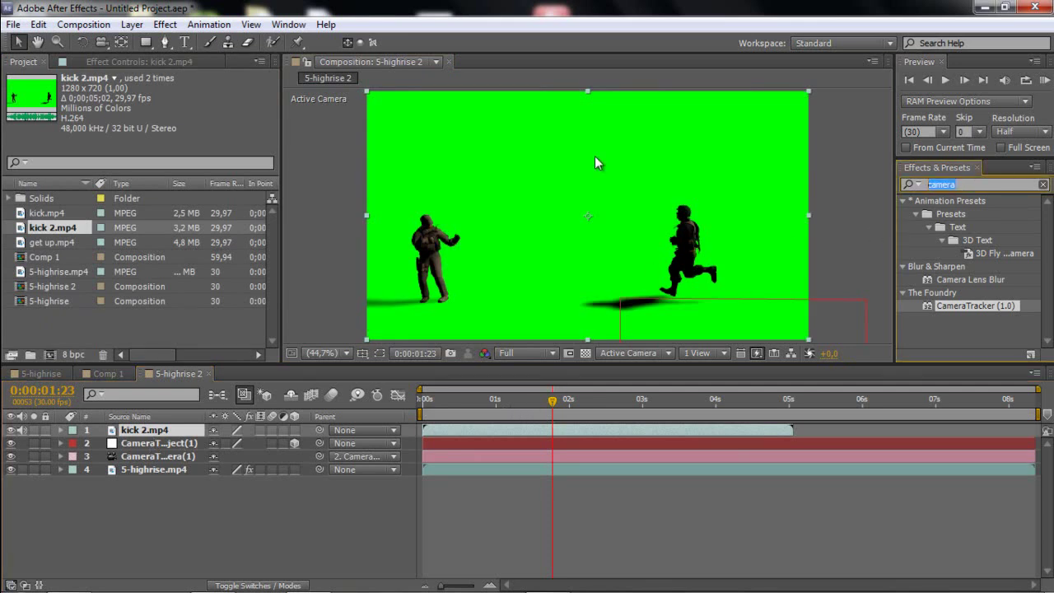
text(c)
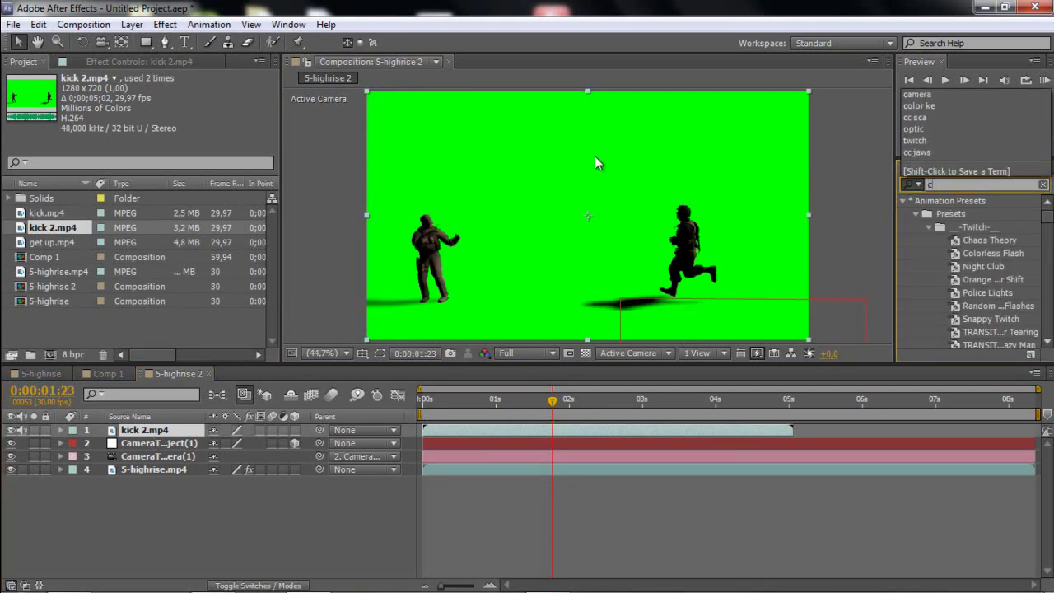
text(olor j)
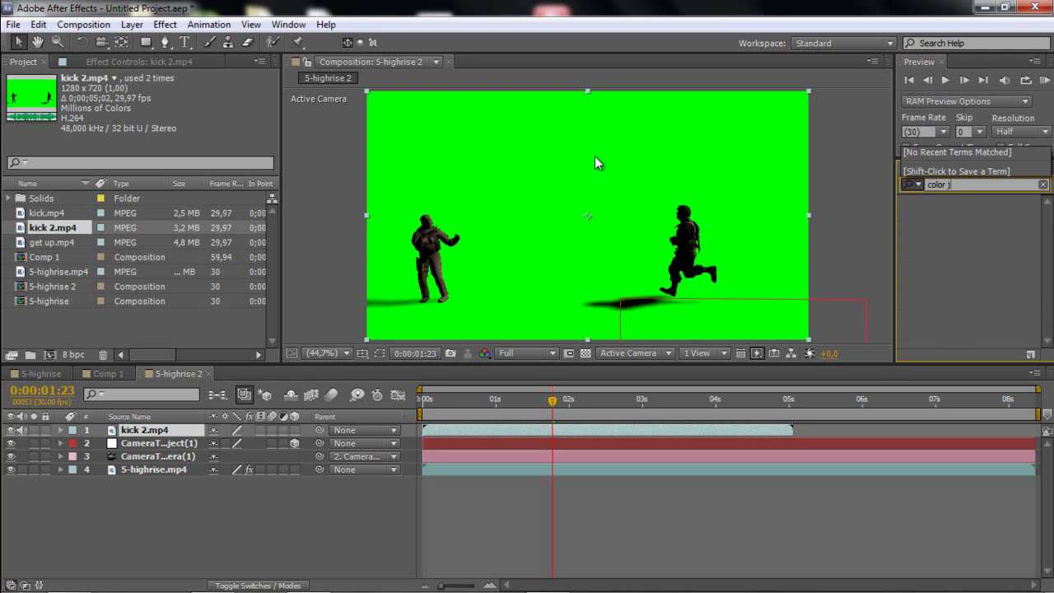
key(BackSpace)
text(key)
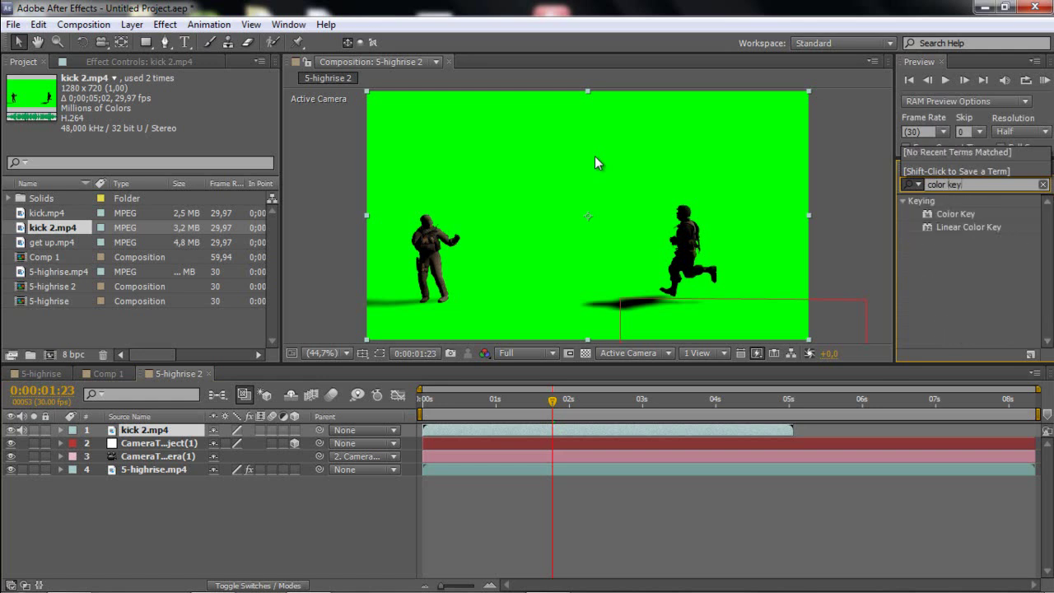
drag(925, 216, 645, 430)
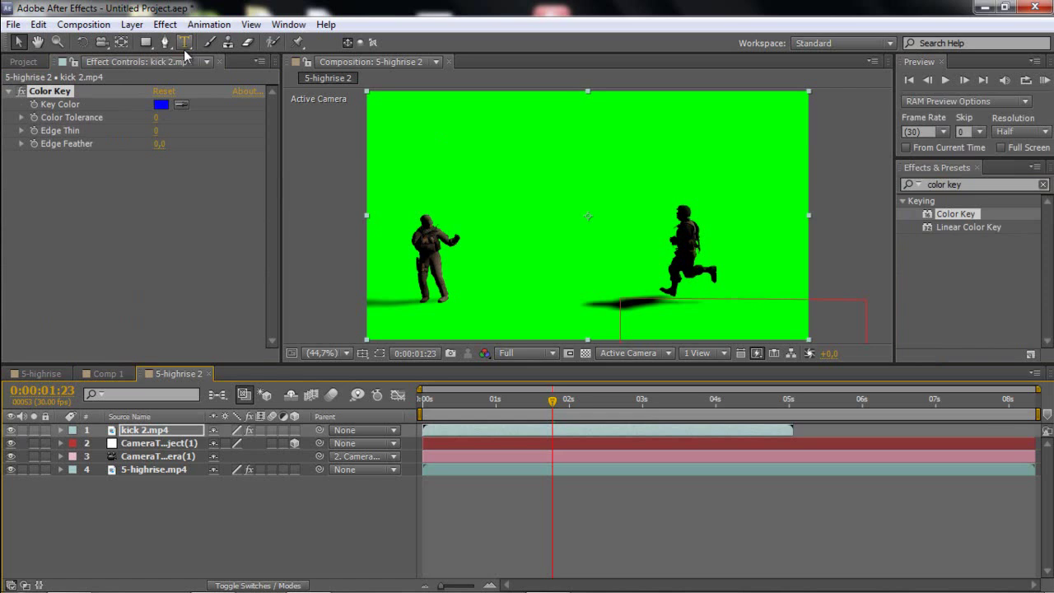
Step: Eyedrop the green screen as the key colour and raise Color Tolerance to 199
click(183, 106)
click(572, 195)
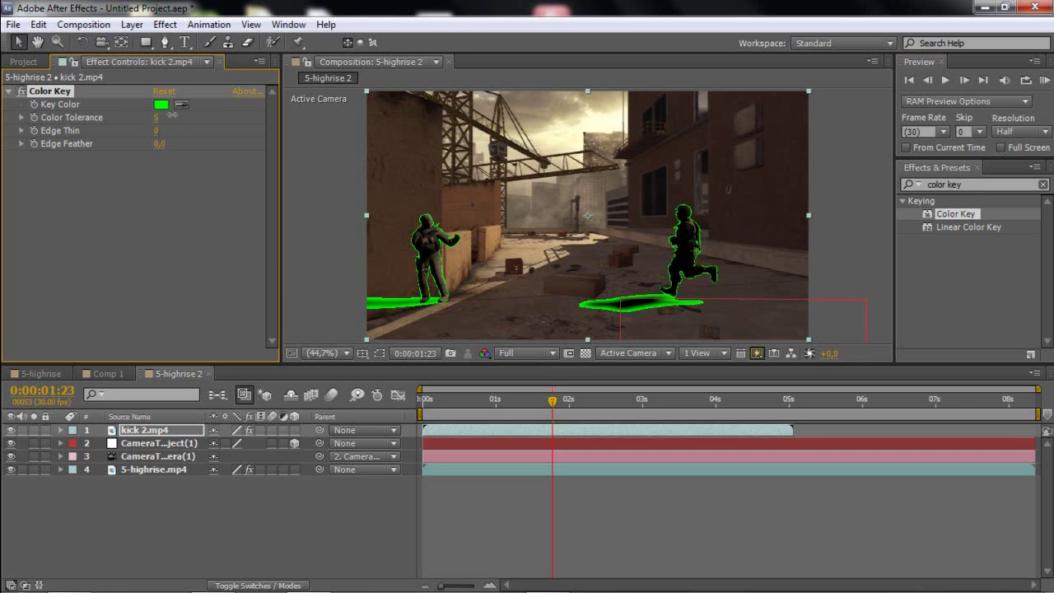
drag(172, 114, 301, 121)
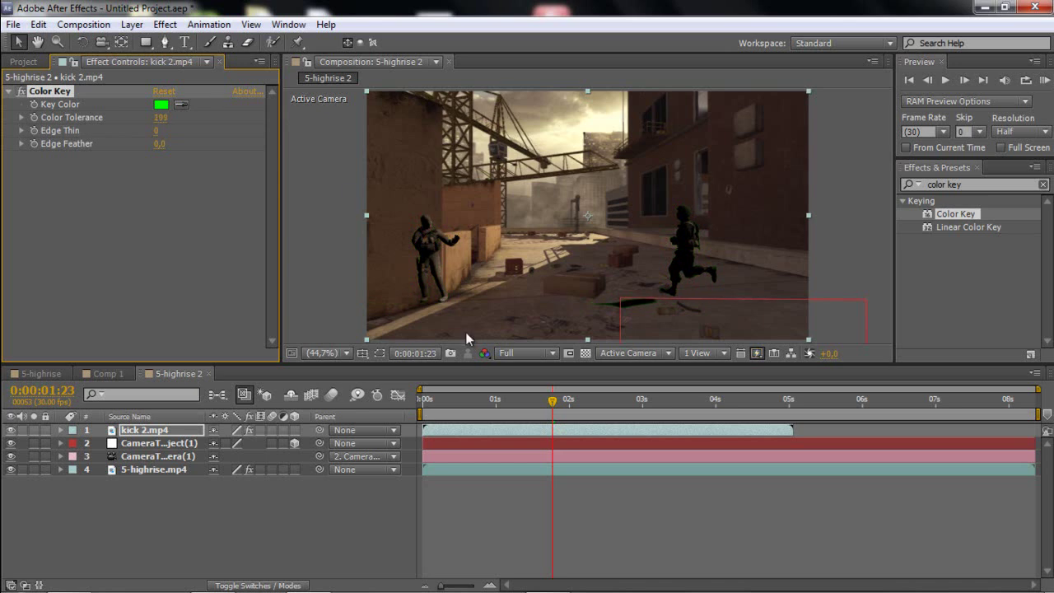
drag(438, 401, 713, 409)
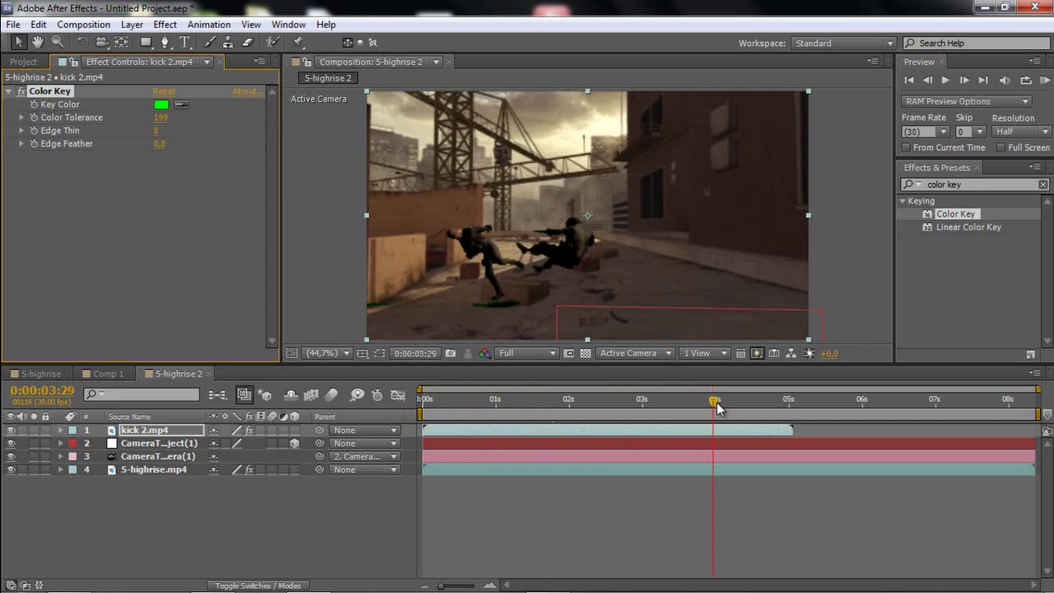
Step: Make kick 2.mp4 a 3D layer, scale it to 15%, and move the soldiers into the alley
click(294, 430)
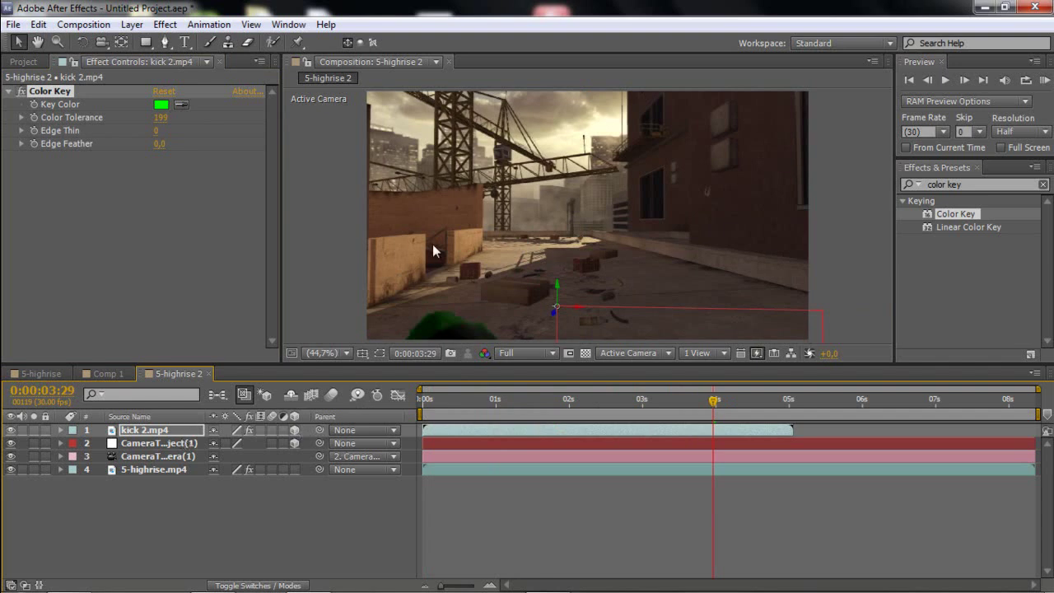
scroll(540, 206, down, 4)
scroll(540, 206, up, 2)
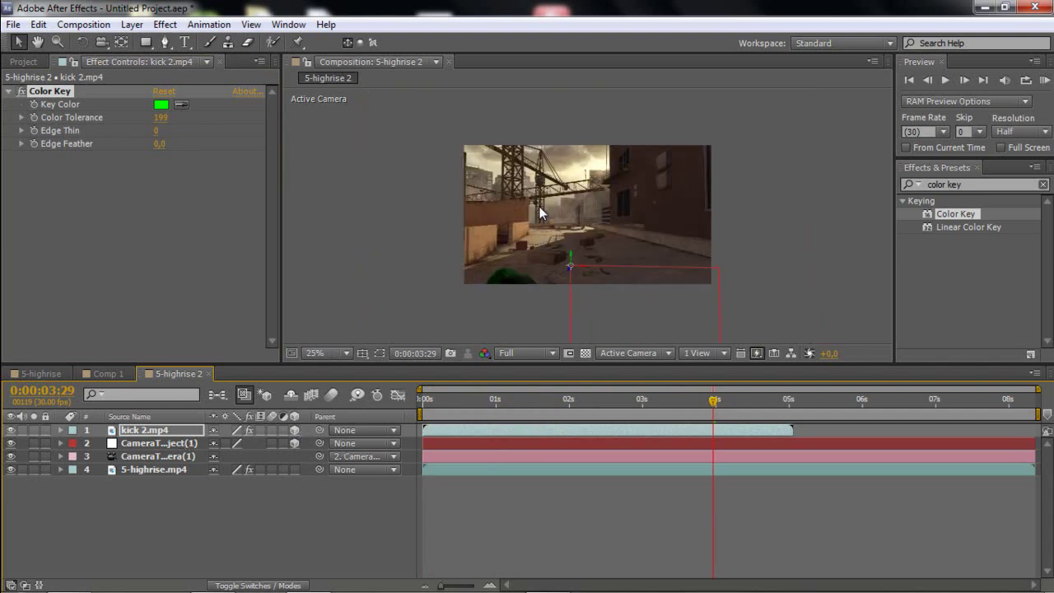
click(142, 430)
key(s)
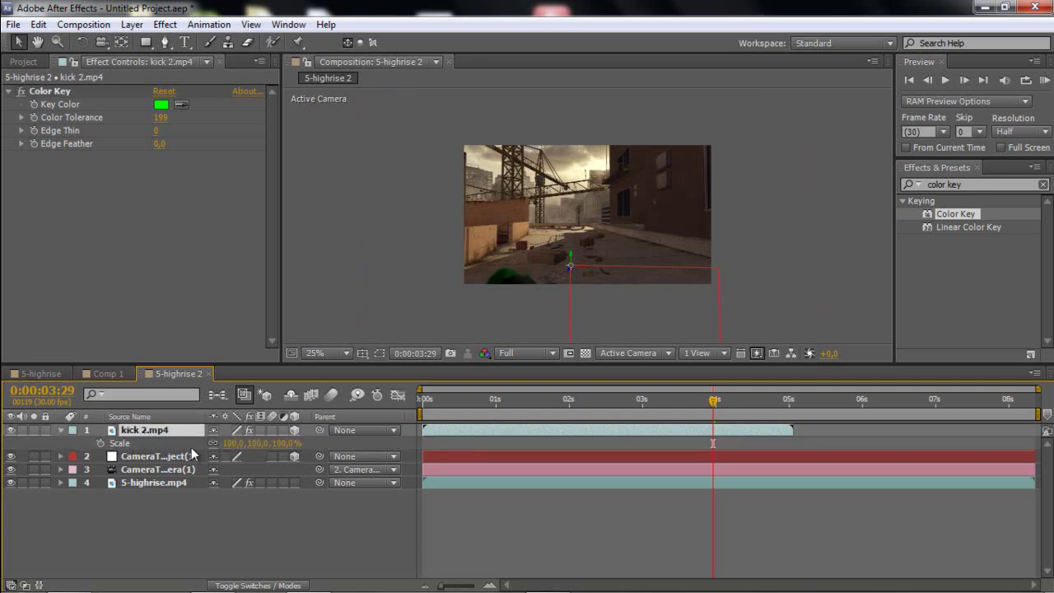
drag(235, 443, 164, 443)
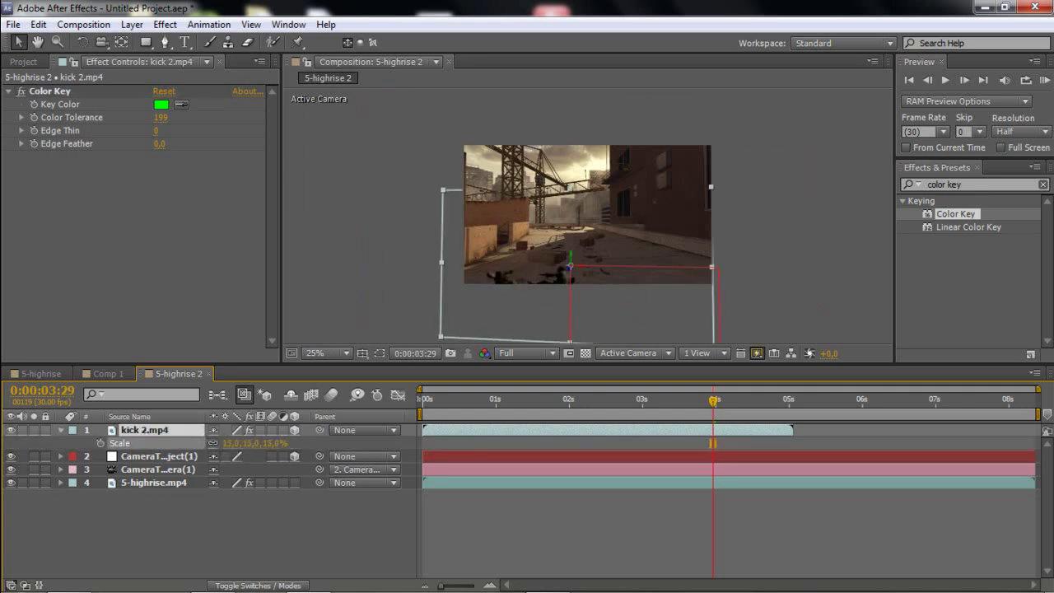
drag(513, 294, 551, 262)
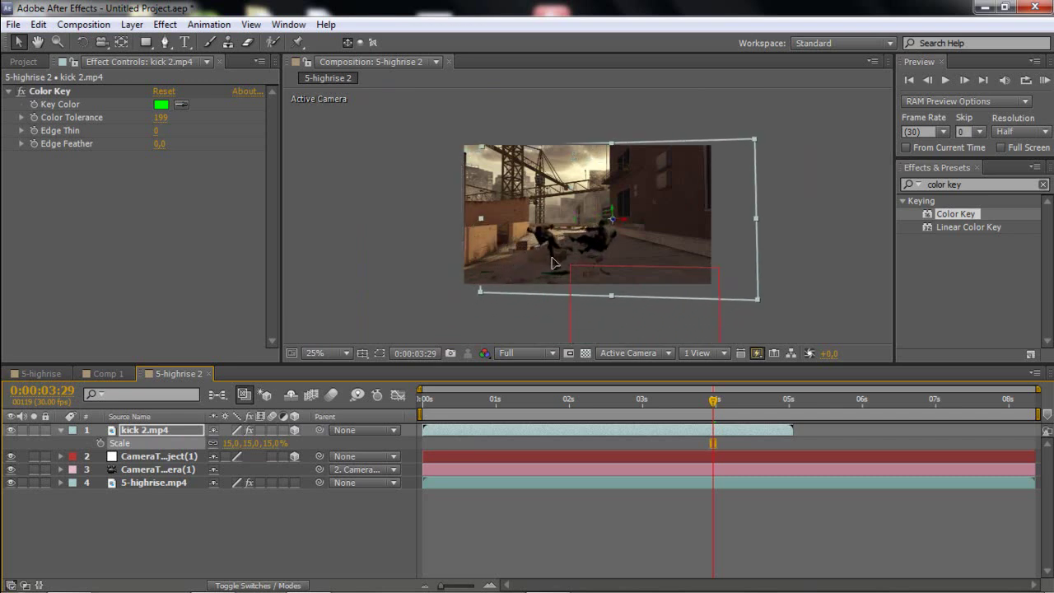
Step: Set the viewer magnification to Fit, scrub to check the soldiers, then switch to 5-highrise
click(344, 354)
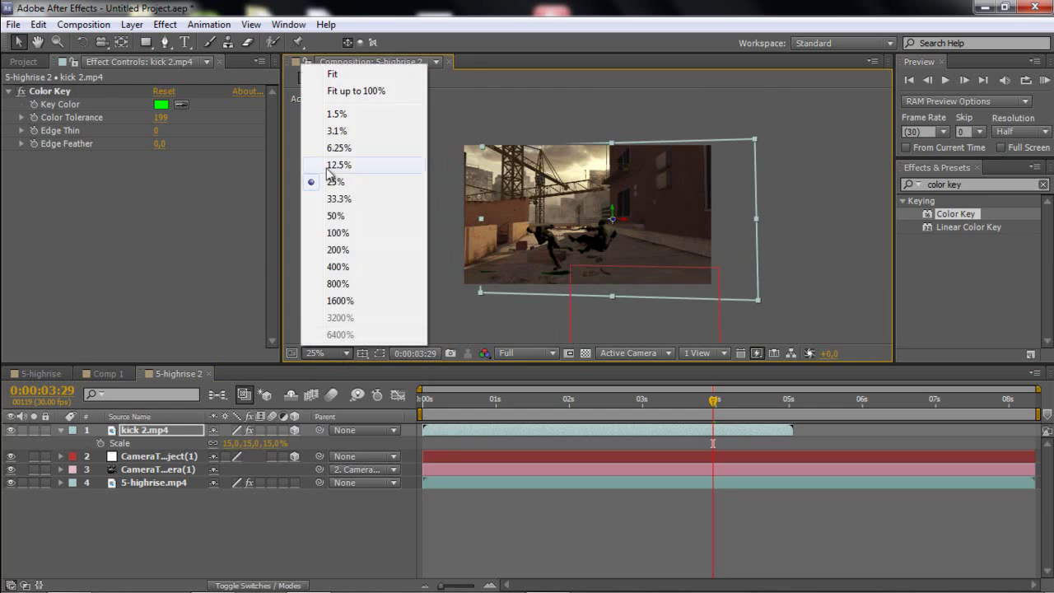
click(345, 91)
drag(447, 401, 722, 371)
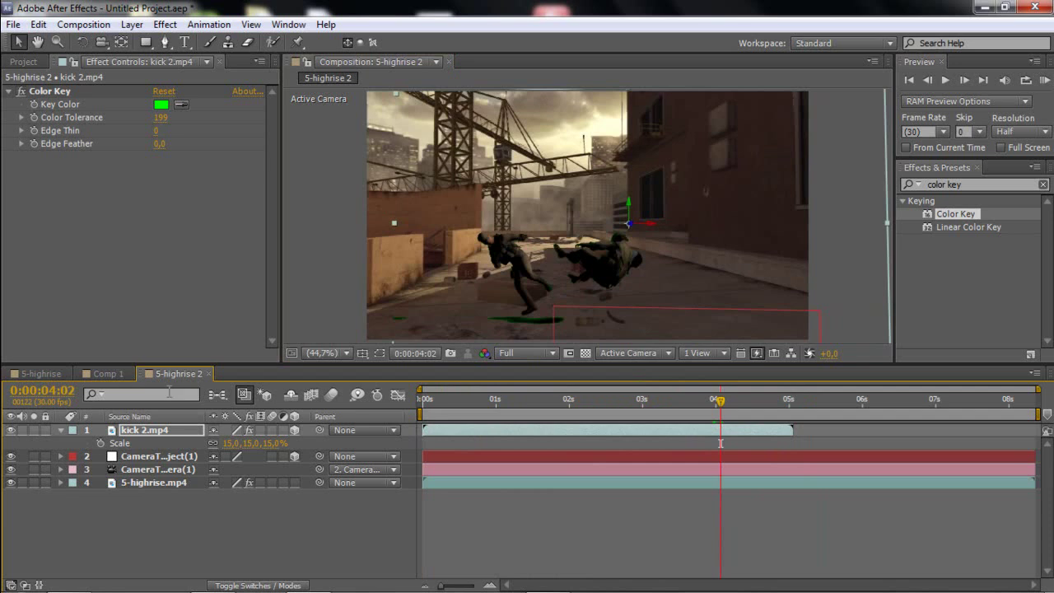
click(41, 373)
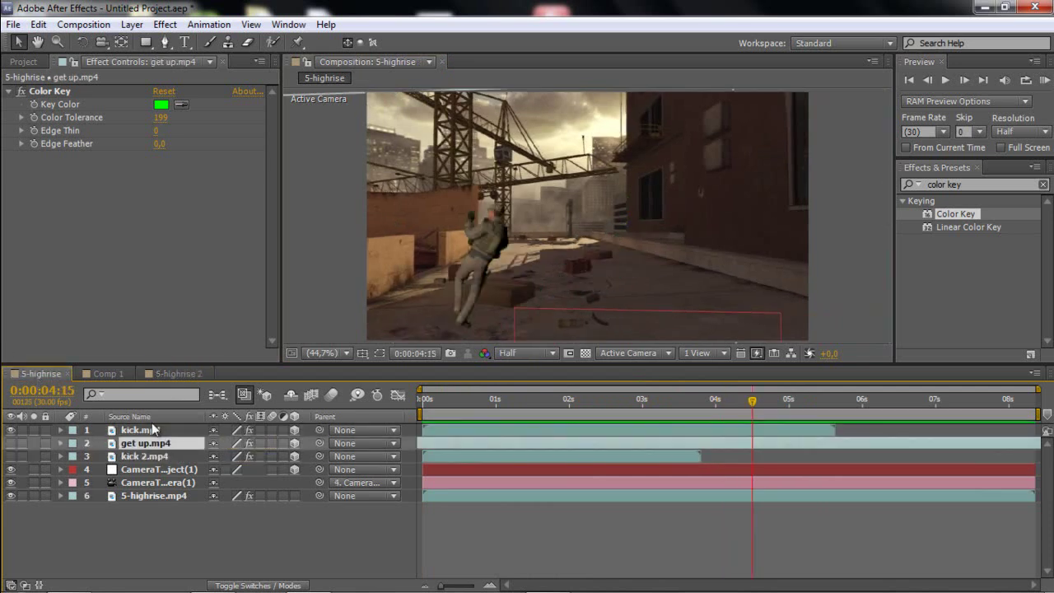
Step: Scrub 5-highrise to review the keyed soldiers, reset to the start, then review them in 5-highrise 2
drag(449, 399, 574, 401)
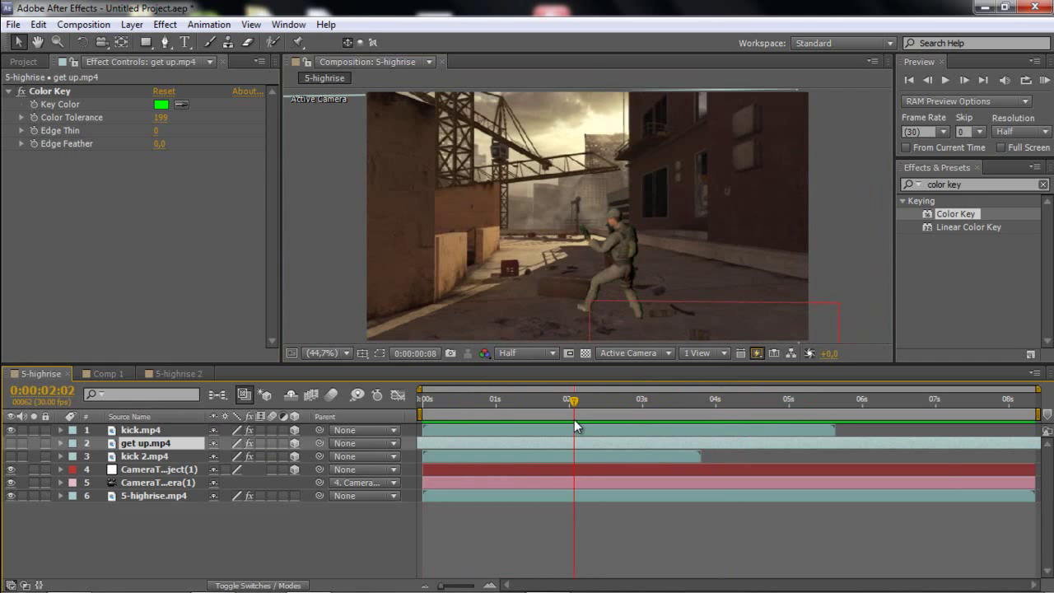
drag(468, 399, 594, 400)
key(Home)
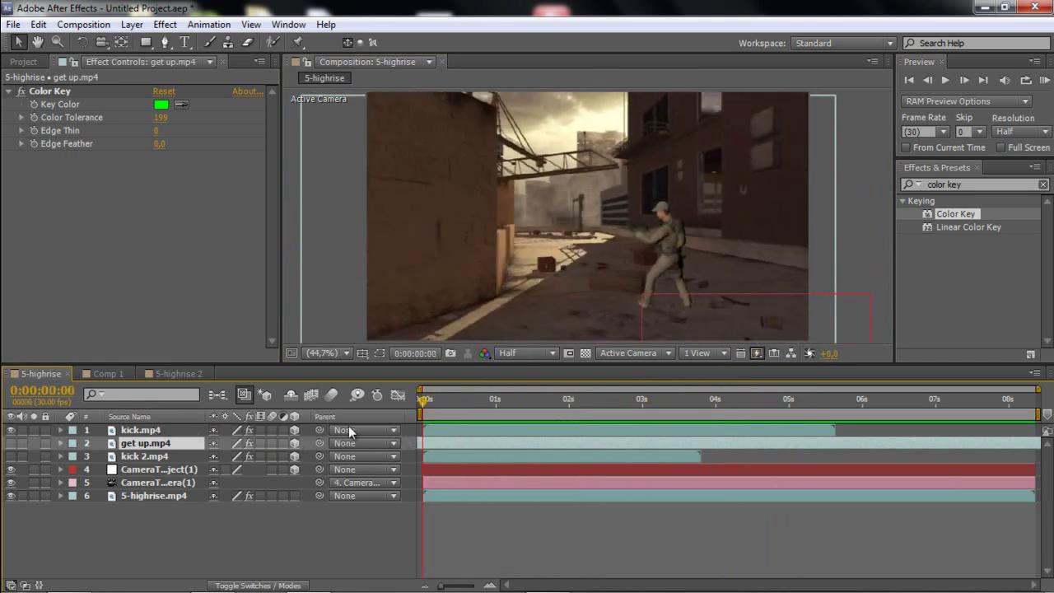
click(198, 375)
drag(445, 400, 739, 400)
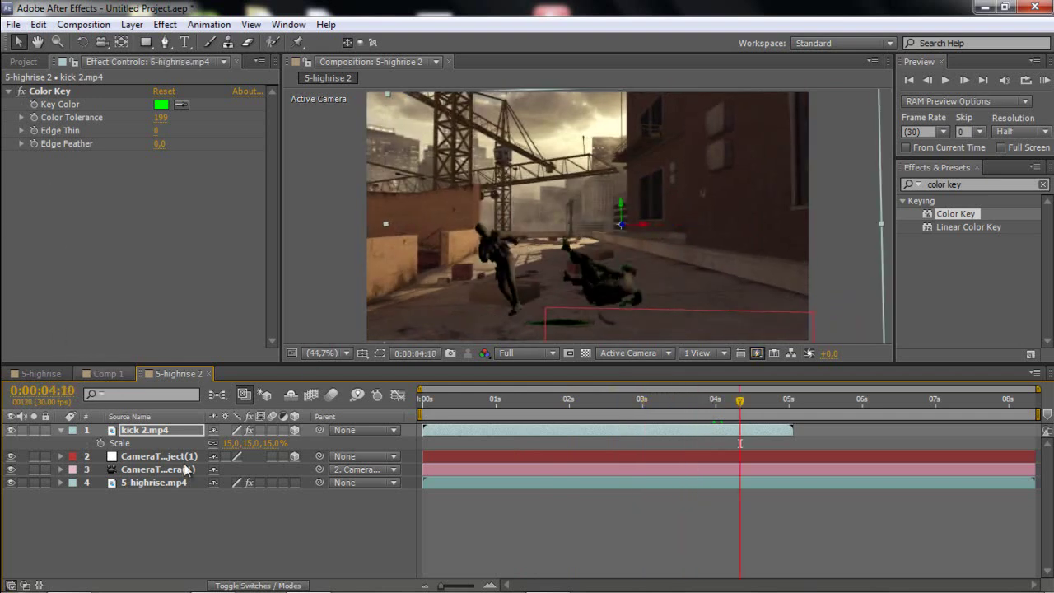
Step: Preview the glowing arrow in Comp 1, then return to 5-highrise 2
click(102, 373)
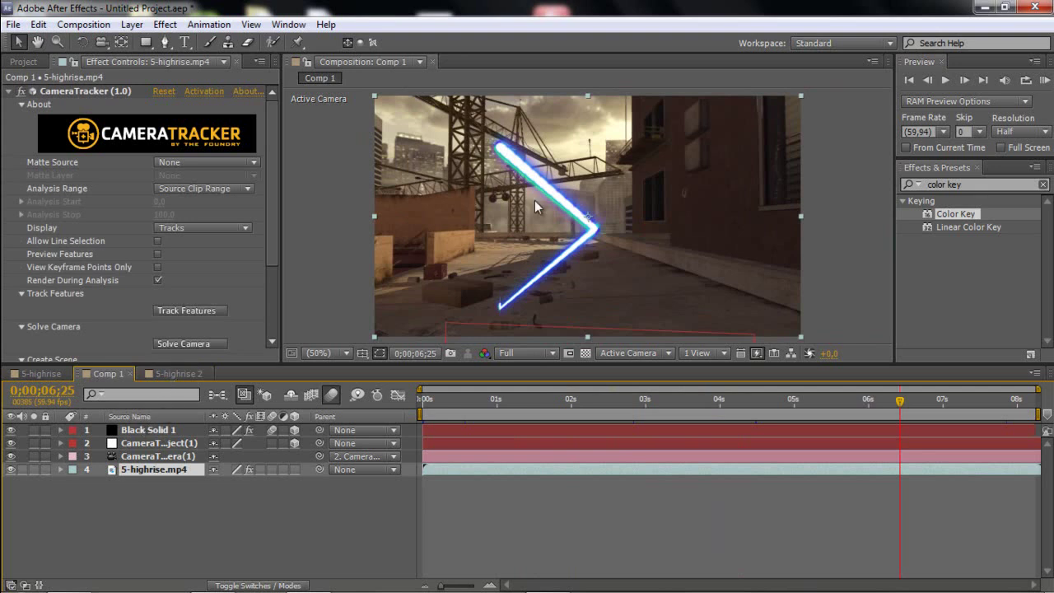
drag(428, 400, 614, 403)
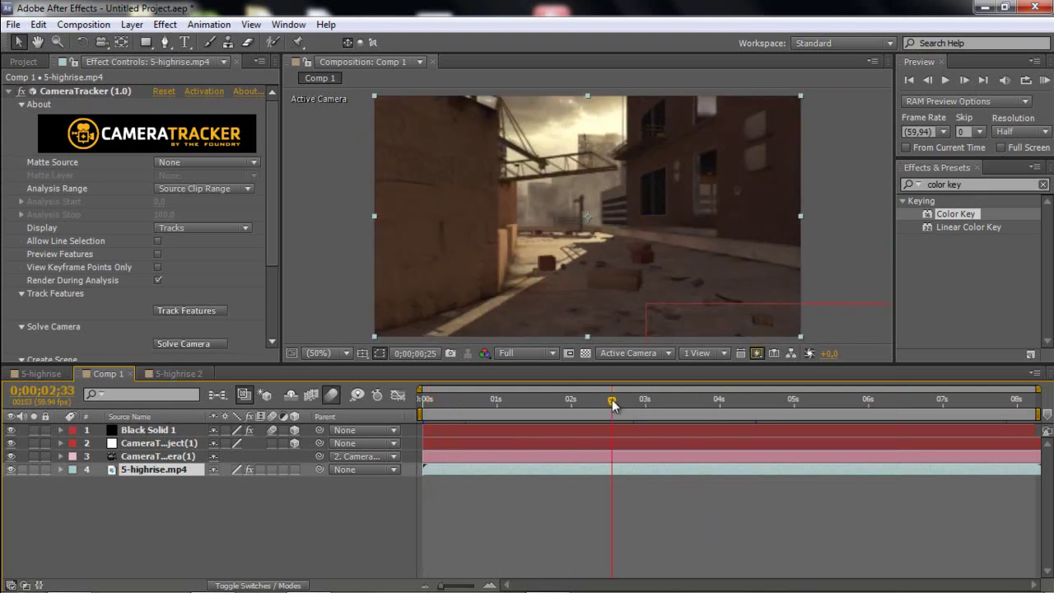
click(177, 373)
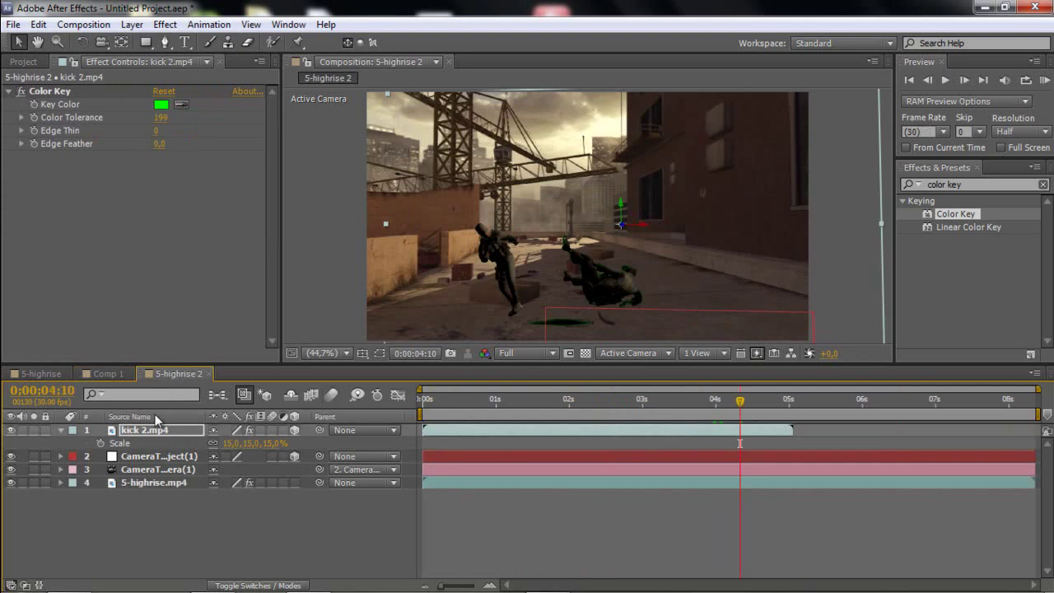
Step: Delete the kick 2.mp4 layer and deselect the remaining camera, target and footage layers
key(Delete)
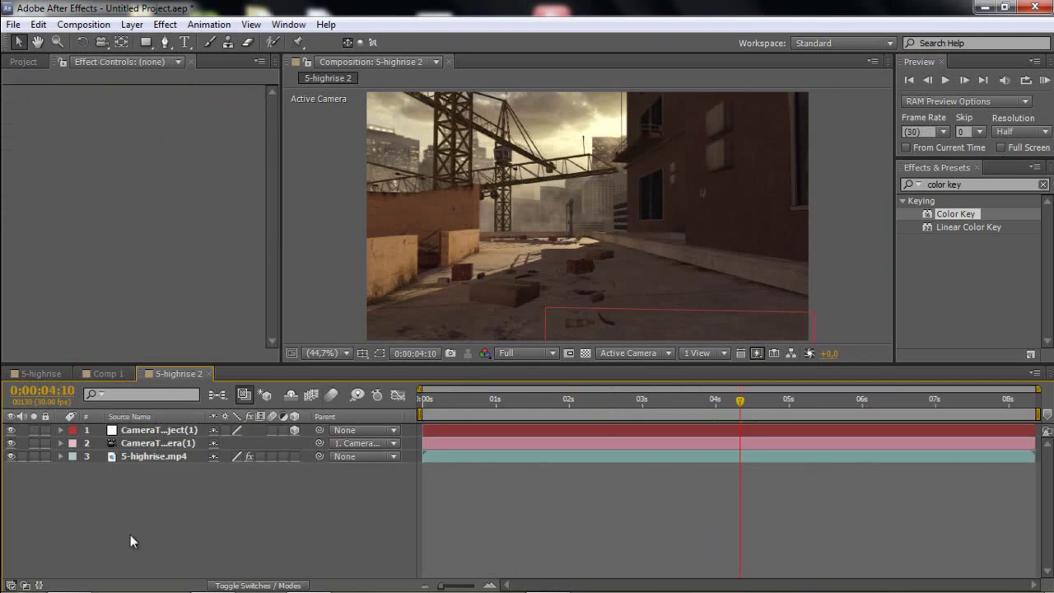
mouse_move(159, 492)
mouse_down()
mouse_move(169, 420)
mouse_move(168, 510)
mouse_up()
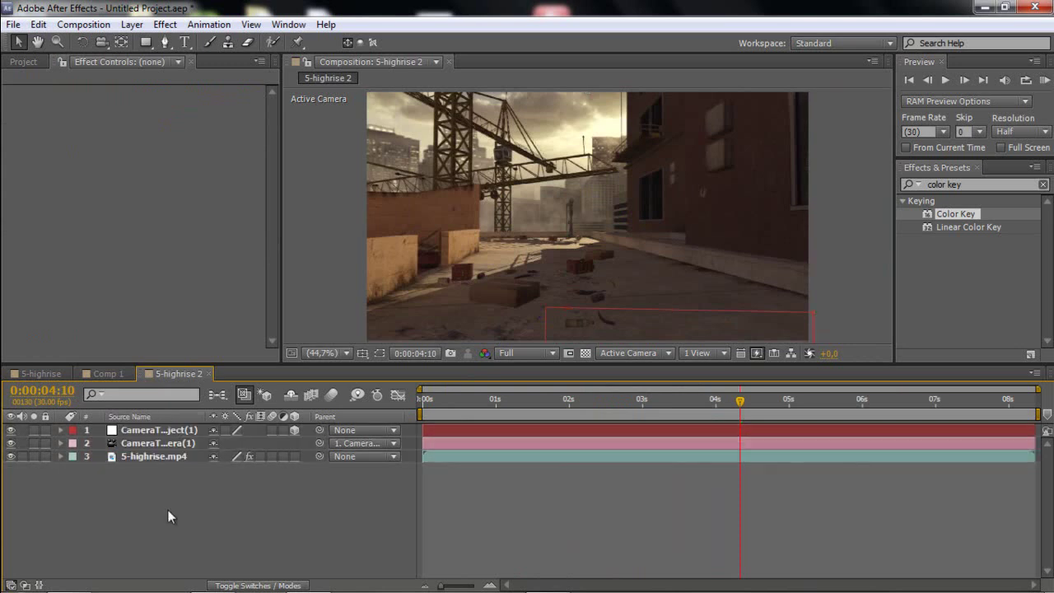
click(152, 459)
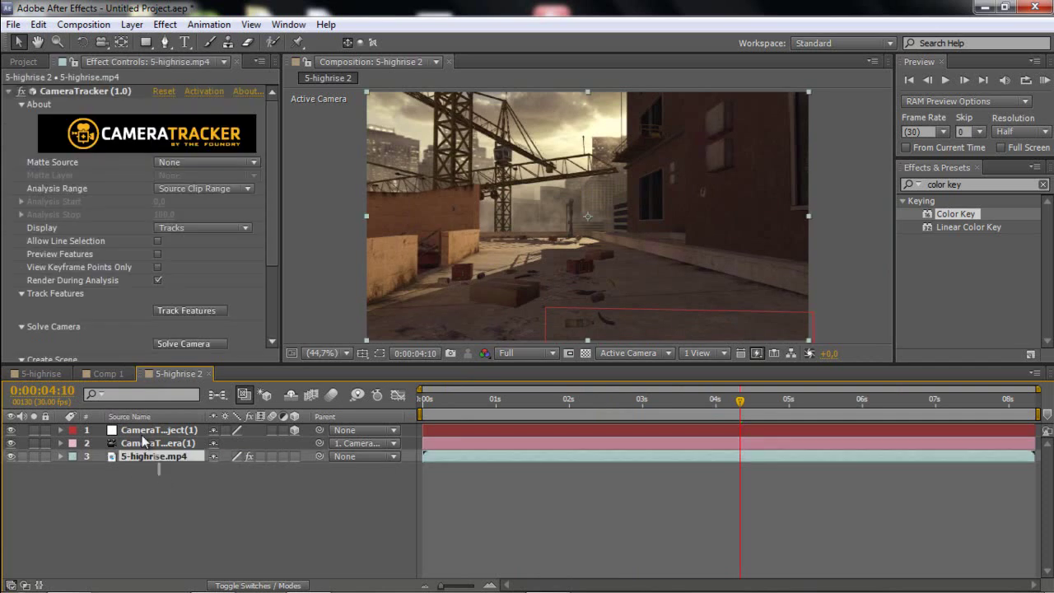
drag(125, 479, 123, 482)
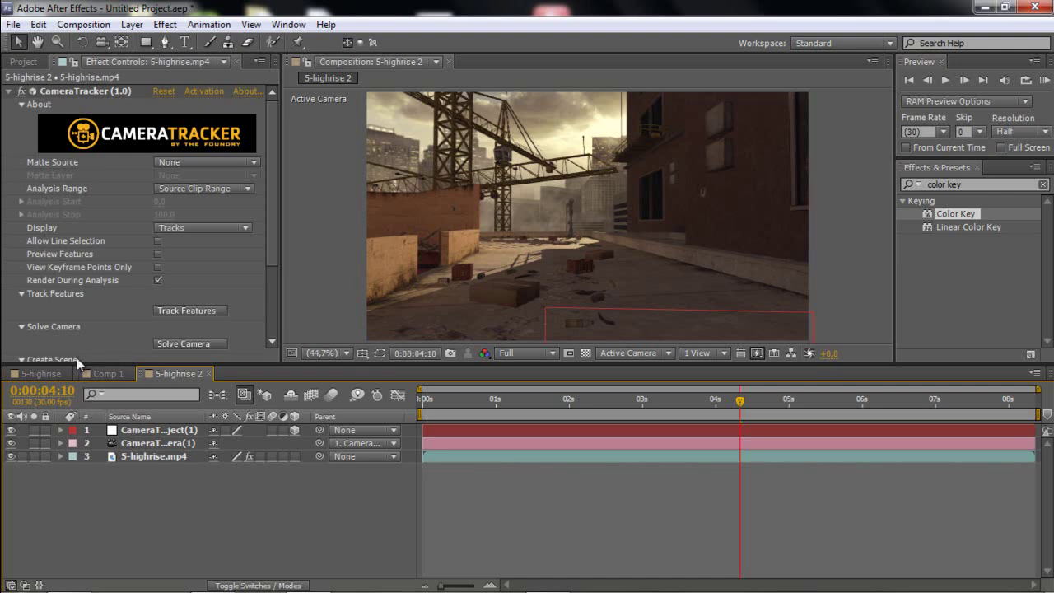
Step: Add a new black solid layer and search Effects & Presets for '3d stroke'
click(131, 24)
mouse_move(236, 33)
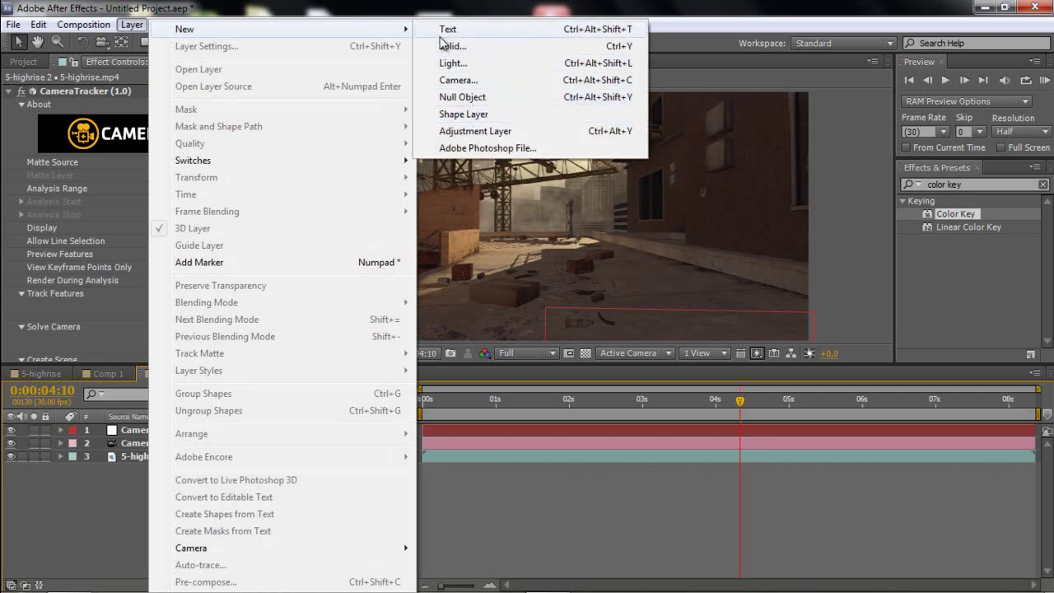
click(484, 47)
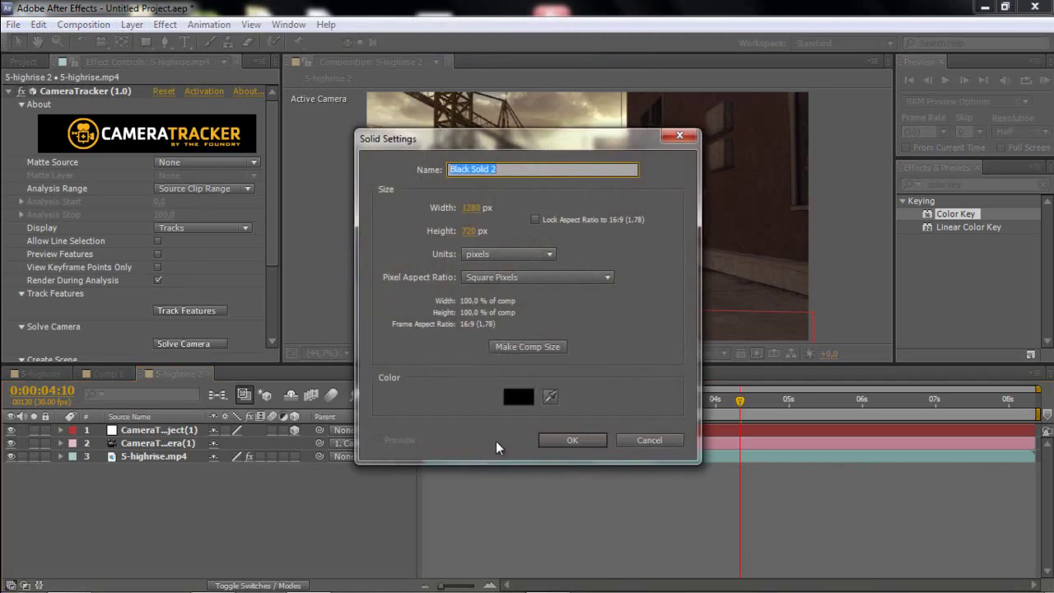
click(577, 435)
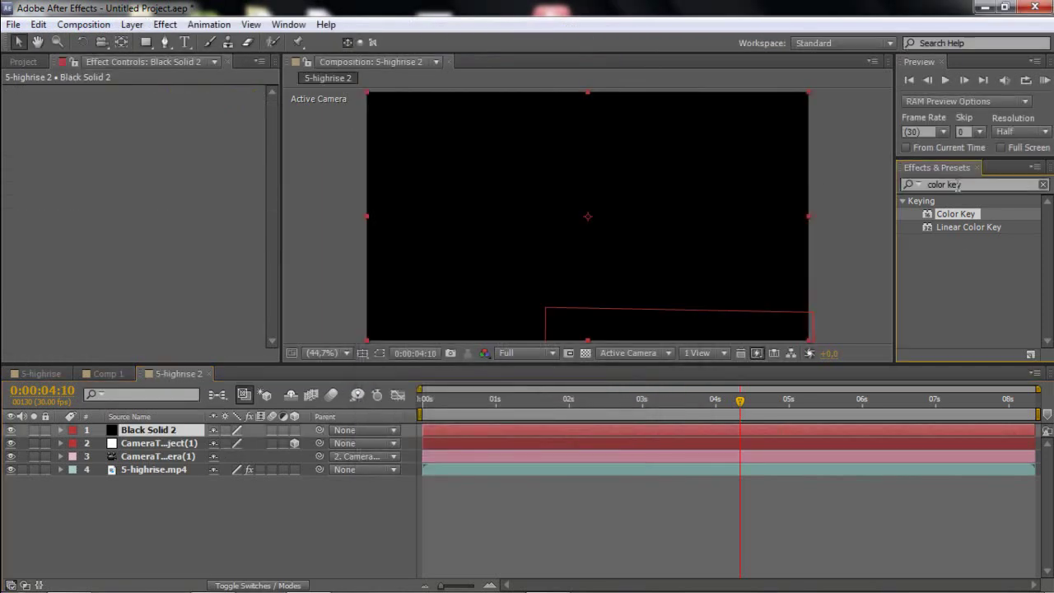
key(ctrl+f)
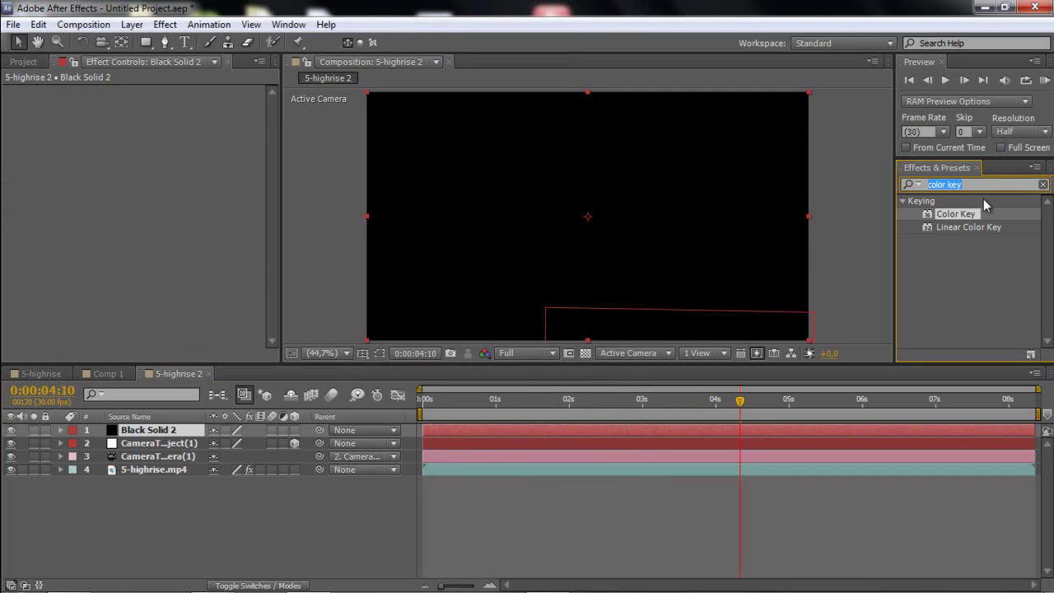
text(3d stroke)
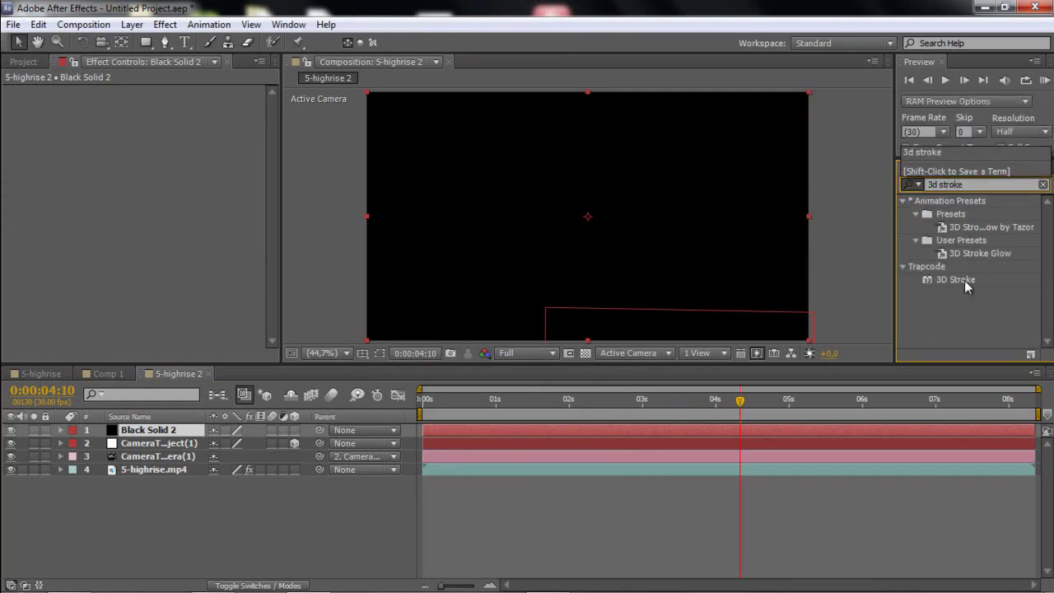
Step: Apply 3D Stroke to Black Solid 2 and start a Pen mask along the arrow's top edge
mouse_move(965, 280)
mouse_down()
mouse_move(732, 379)
mouse_move(691, 432)
mouse_up()
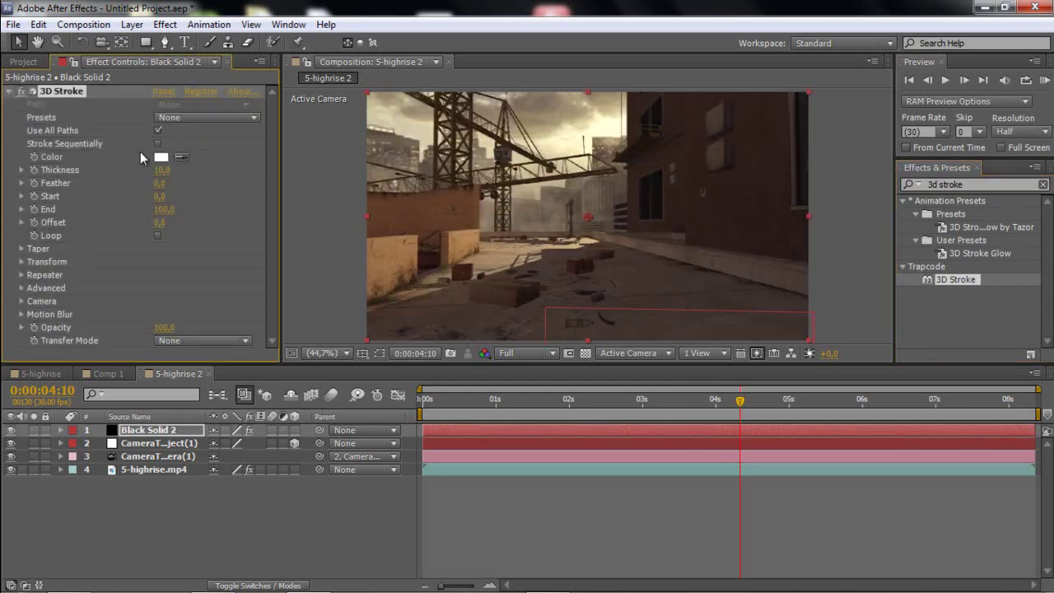
click(165, 43)
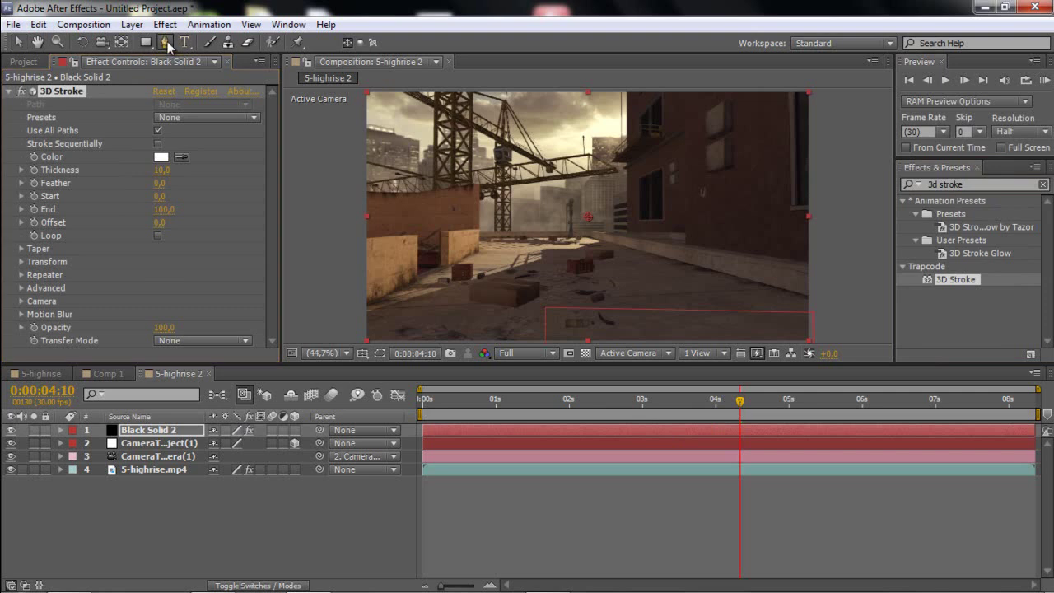
click(504, 189)
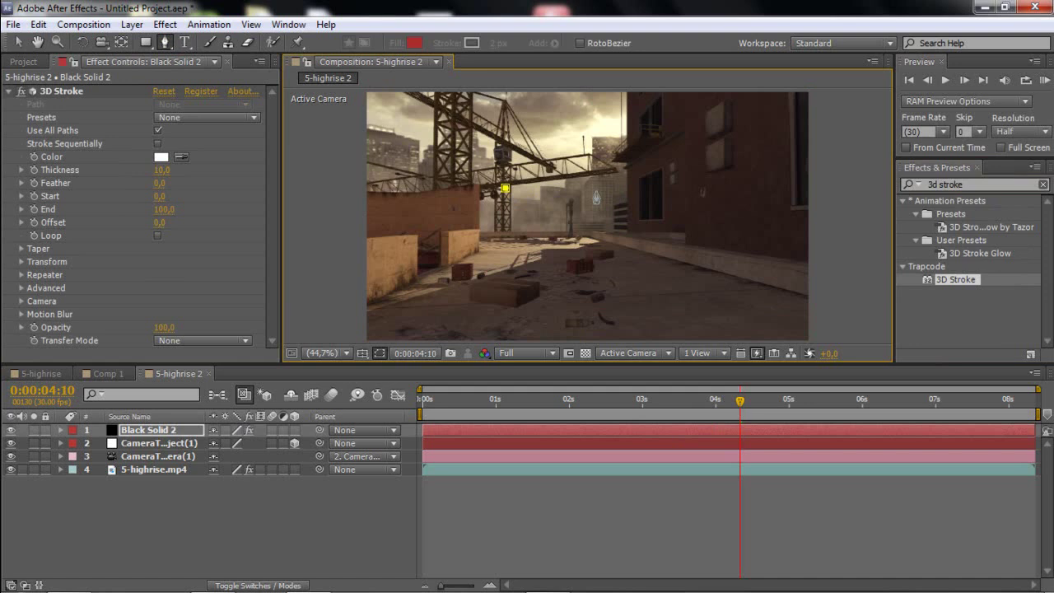
click(607, 188)
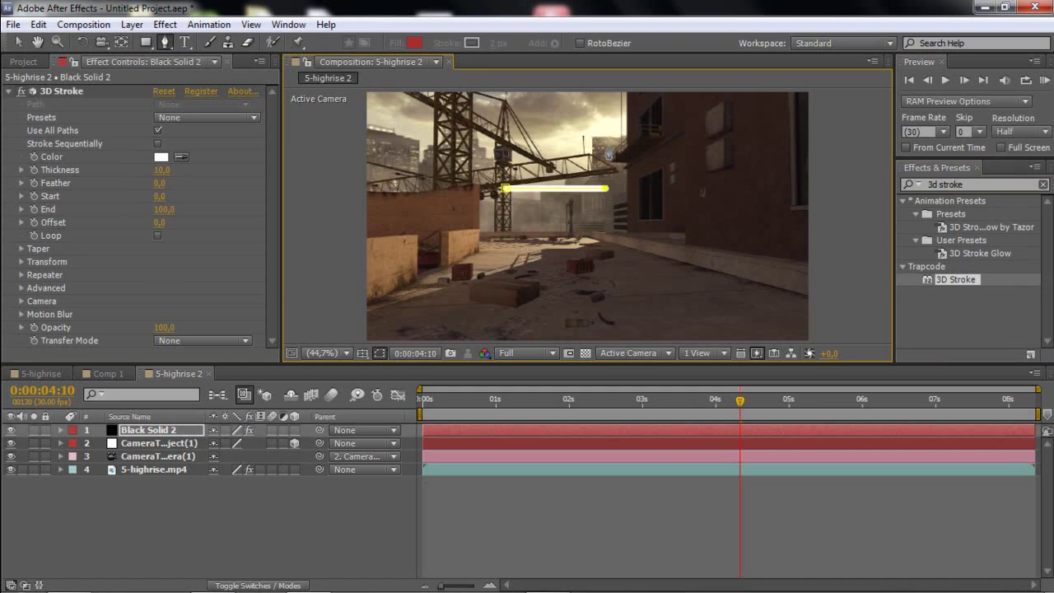
click(671, 210)
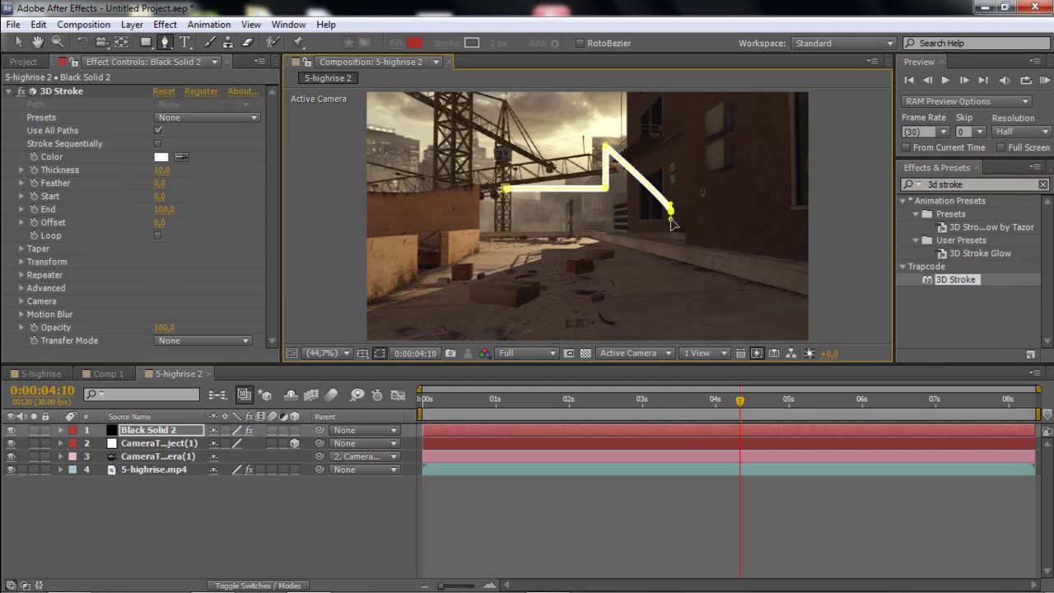
Step: Complete the arrowhead and lower edge, close the arrow path, and nudge the tip right
click(617, 264)
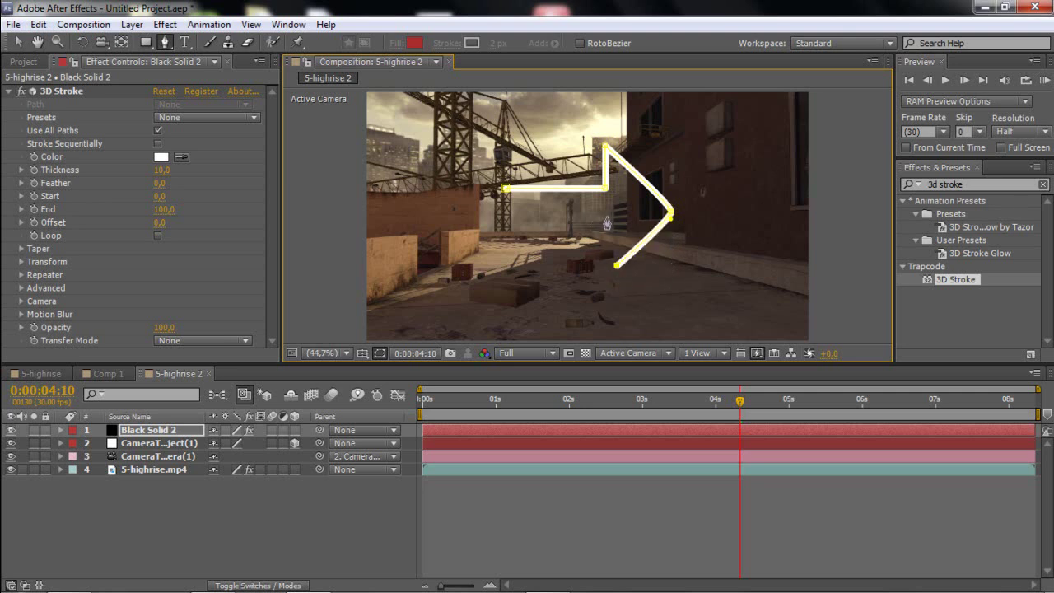
key(ctrl+z)
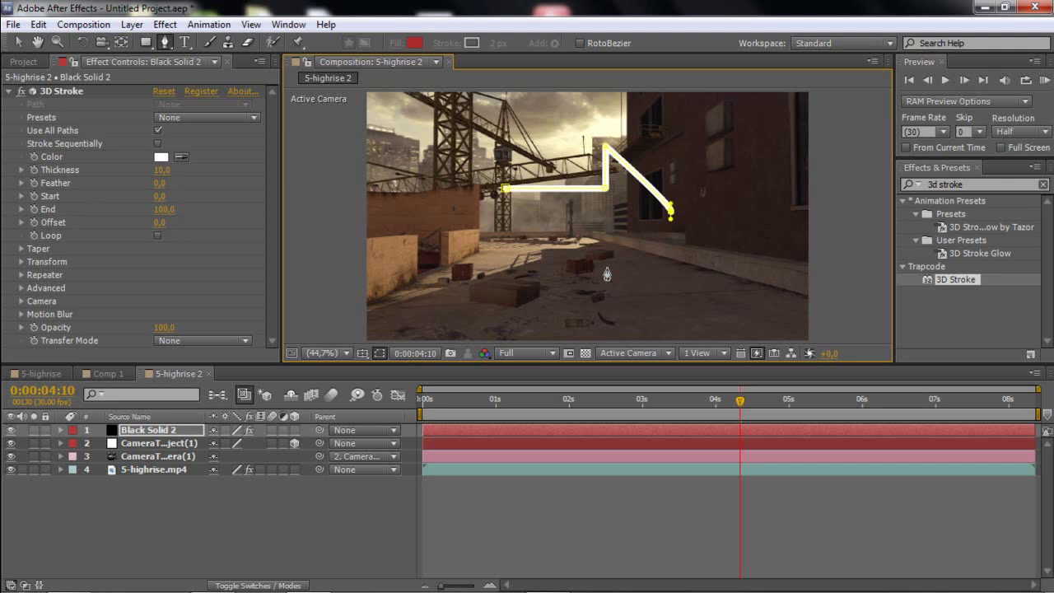
click(604, 278)
click(605, 229)
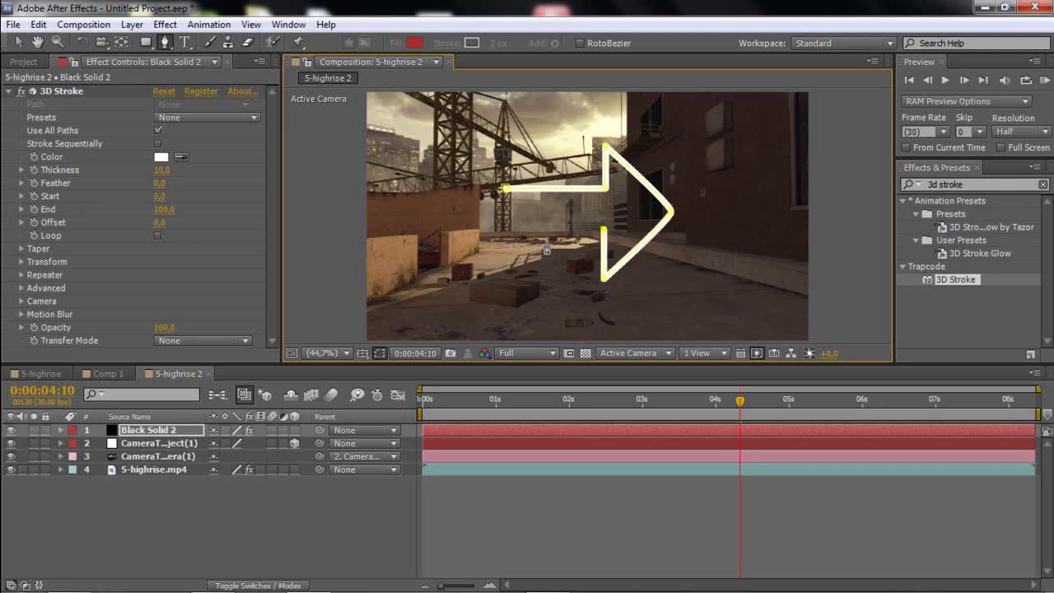
click(502, 228)
click(505, 188)
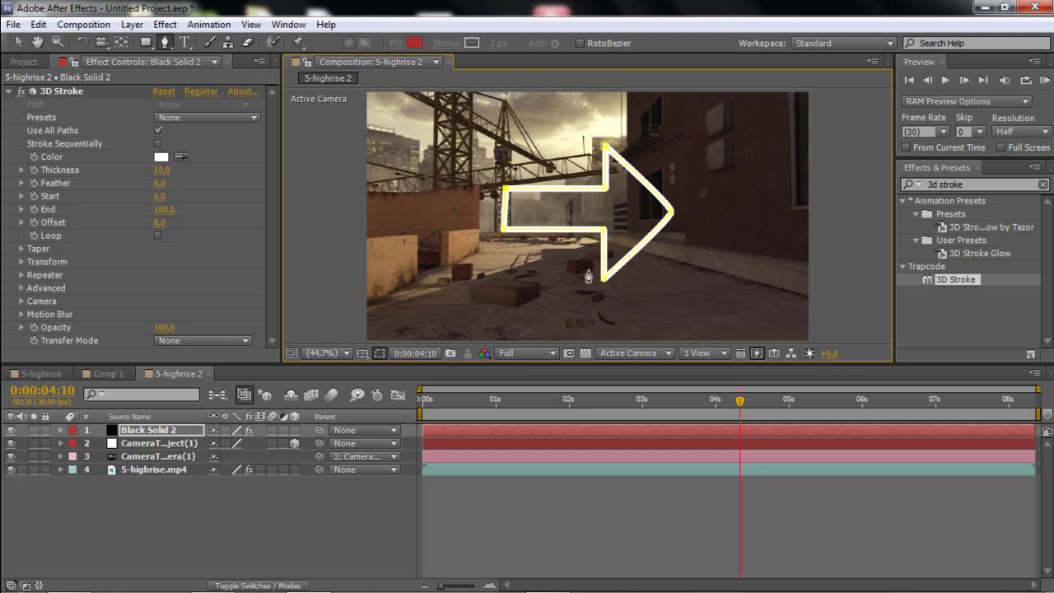
drag(672, 213, 683, 211)
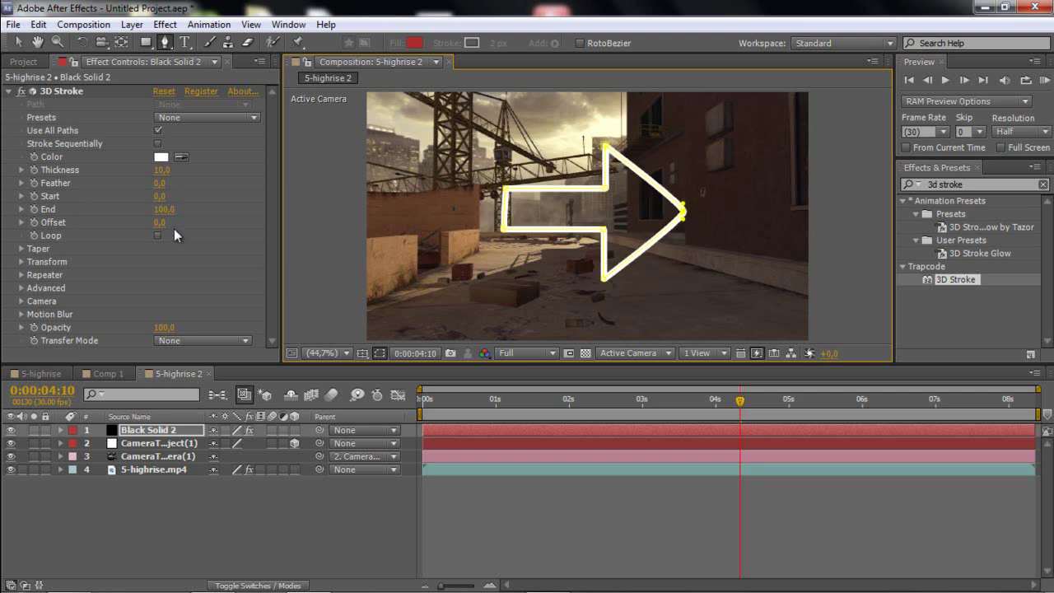
Step: Set the 3D Stroke colour to pink FF9191
click(163, 157)
click(432, 213)
key(Return)
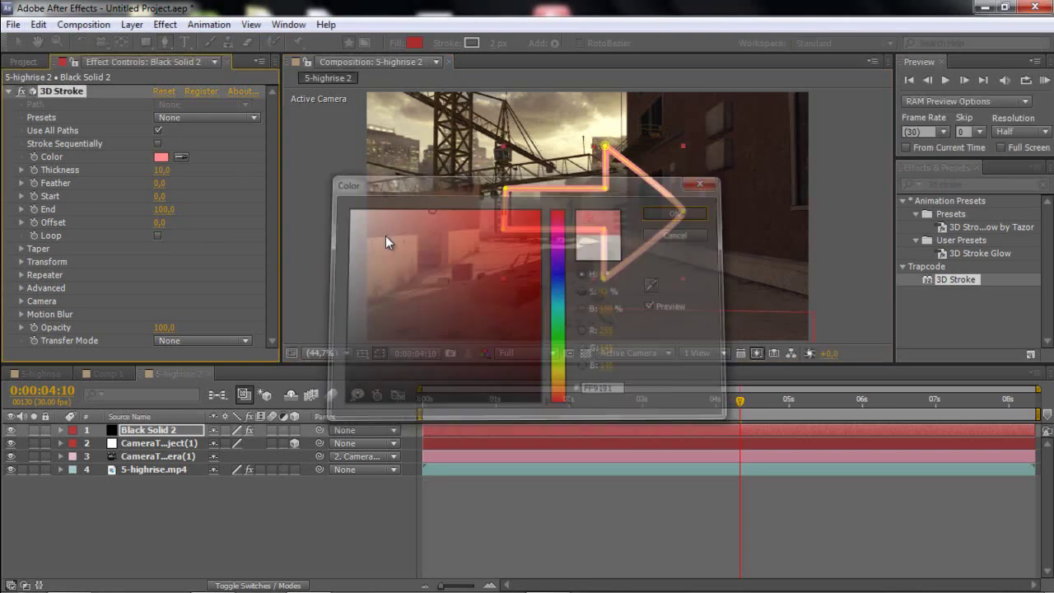
click(21, 248)
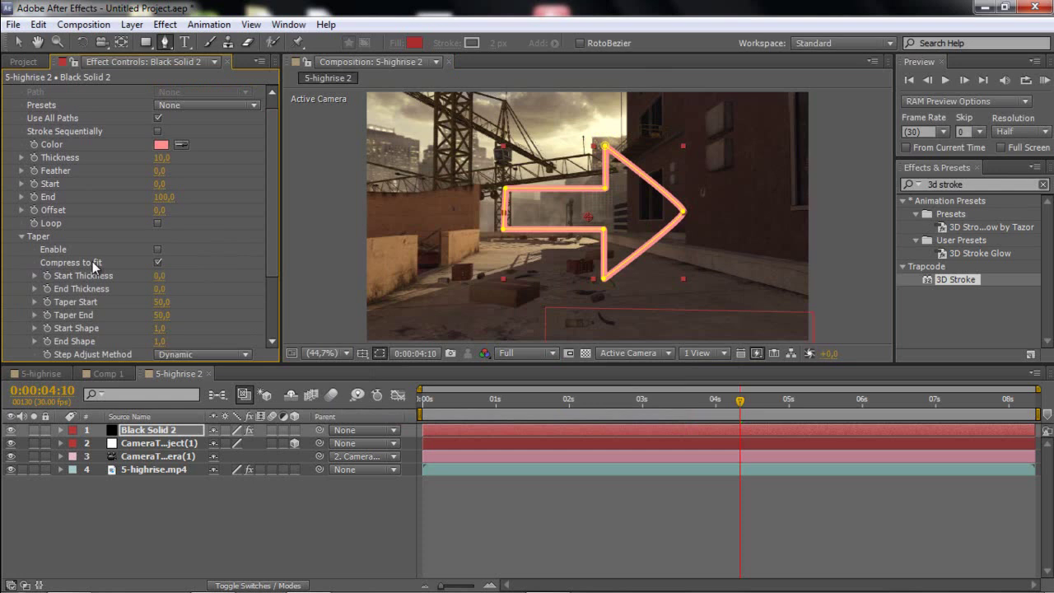
click(21, 237)
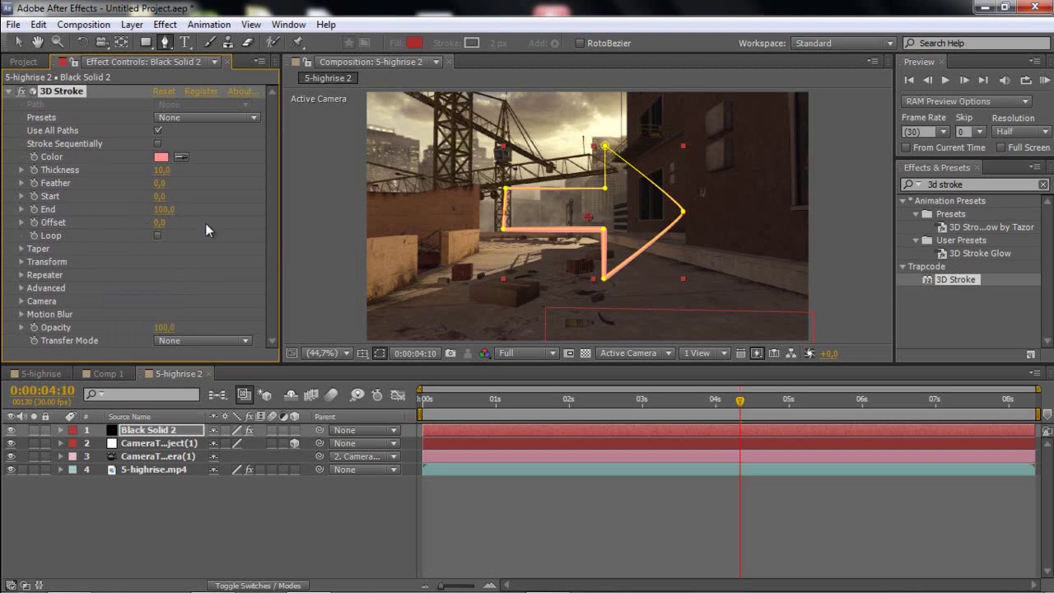
Step: Scrub to an earlier frame and make Black Solid 2 a 3D layer
drag(425, 400, 589, 399)
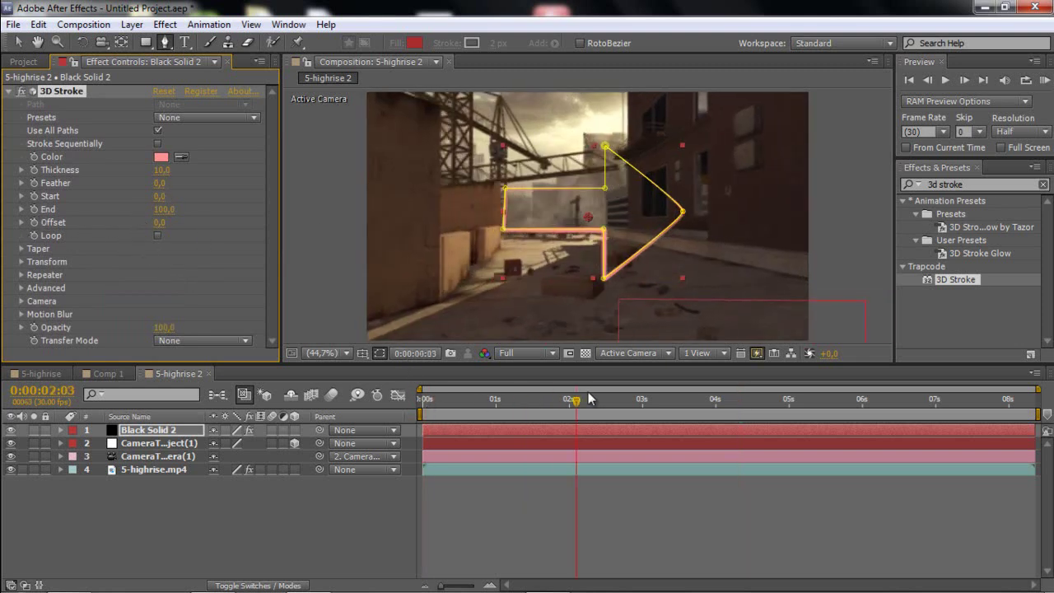
click(295, 430)
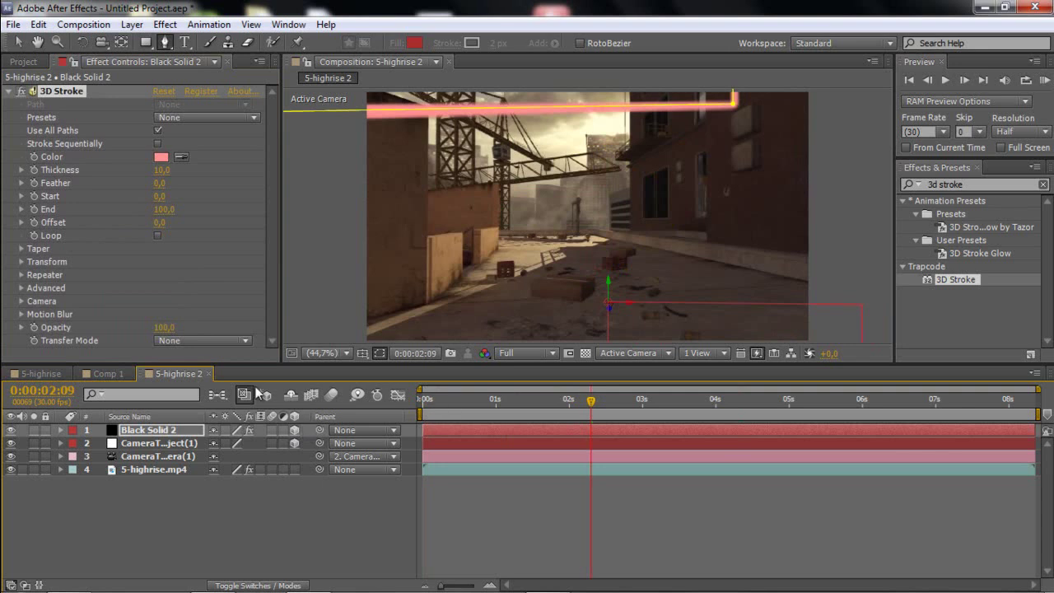
click(168, 430)
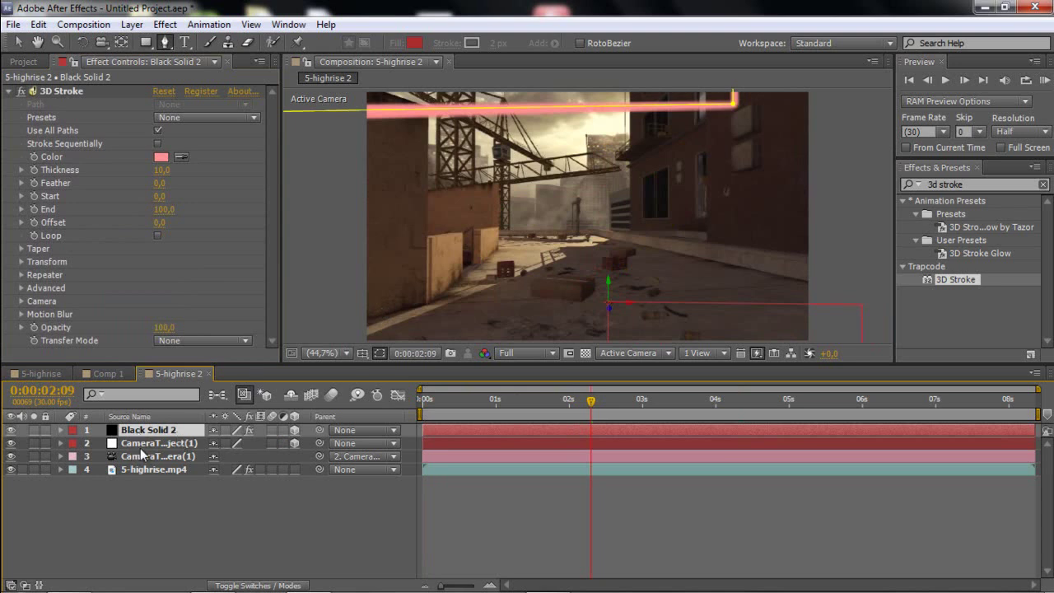
click(157, 443)
click(169, 430)
Step: Scale Black Solid 2 to 21% and raise the arrow higher in the alley
key(s)
drag(235, 443, 169, 443)
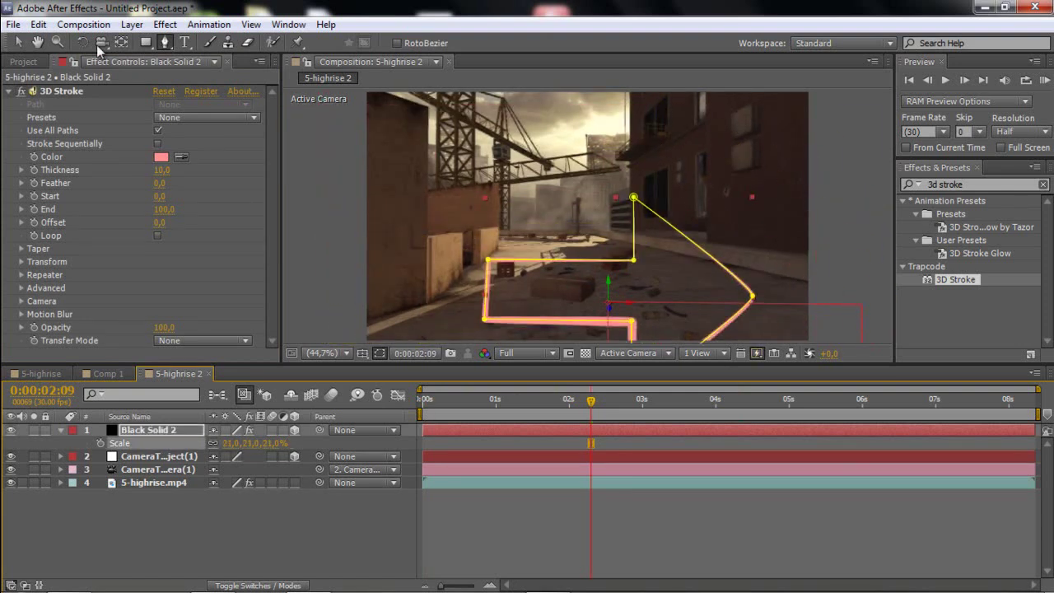
click(18, 42)
drag(608, 278, 609, 220)
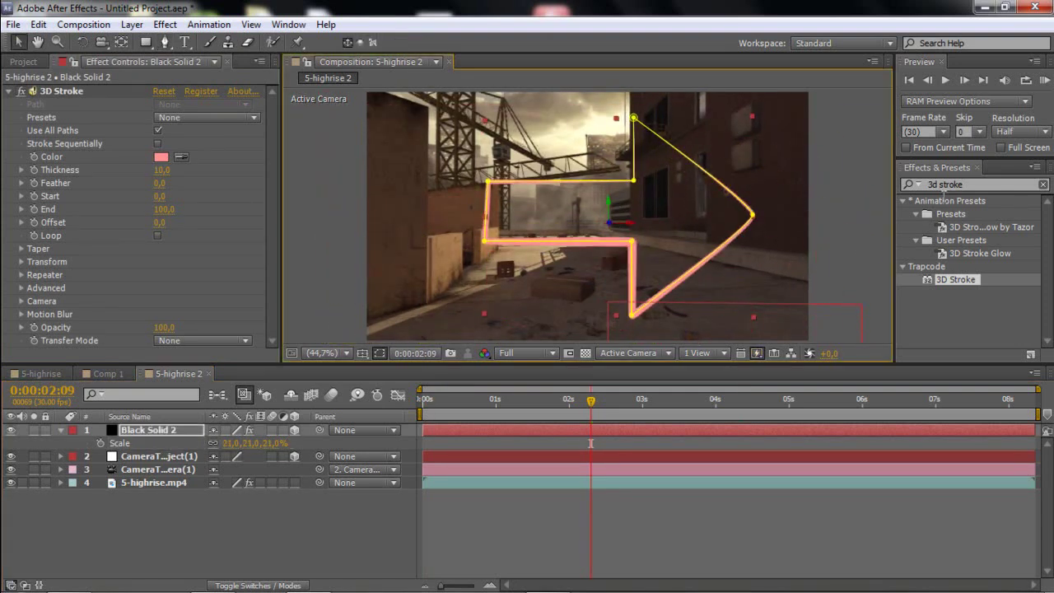
Step: Apply the Glowing Text preset to Black Solid 2 and preview the glowing arrow
click(976, 184)
text(glwo)
key(BackSpace)
key(BackSpace)
text(ow)
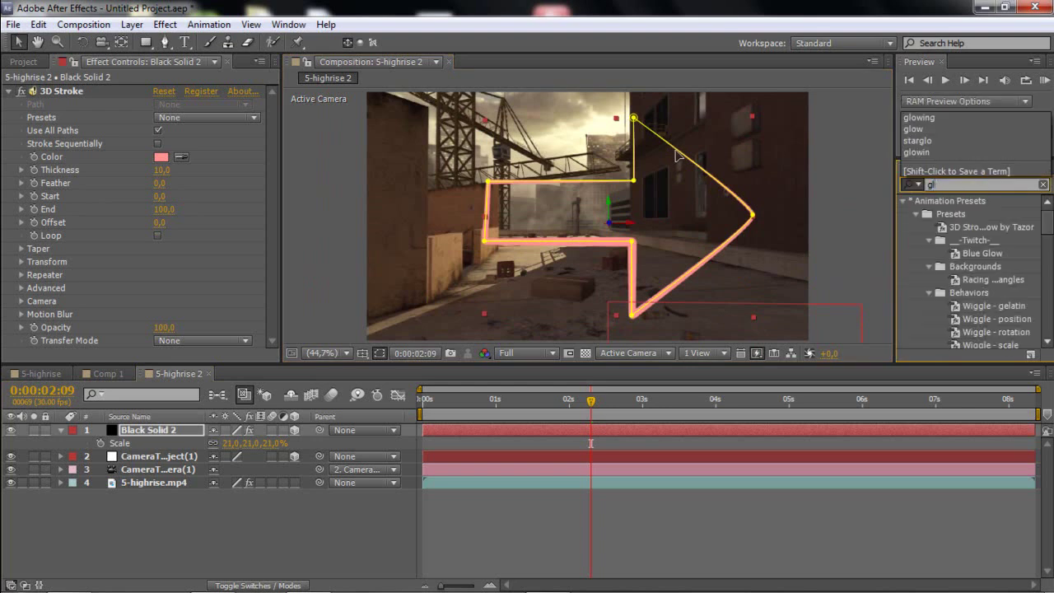
text(ing)
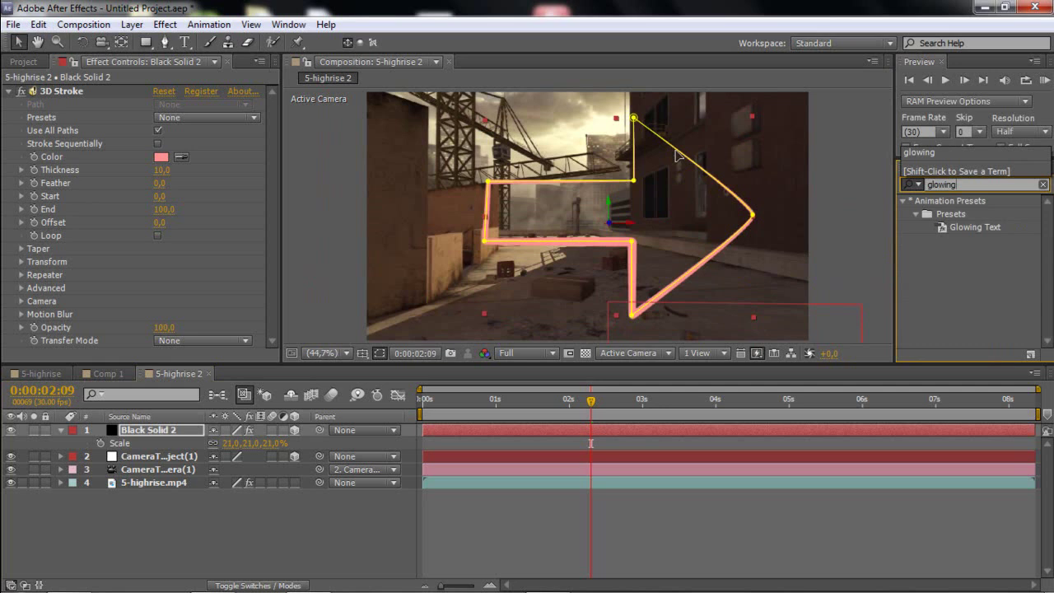
drag(970, 227, 647, 430)
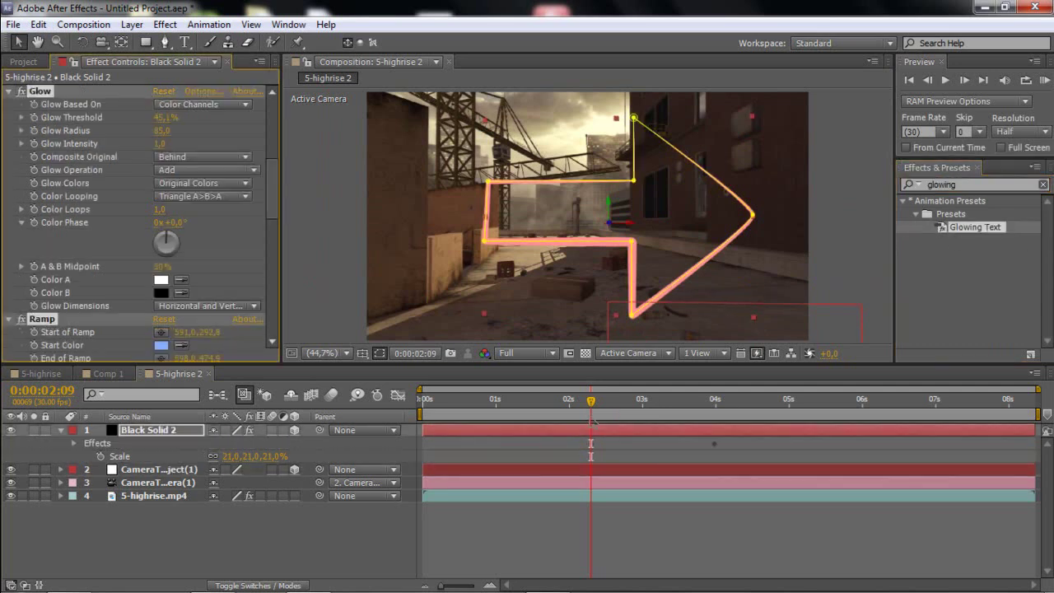
drag(477, 401, 884, 401)
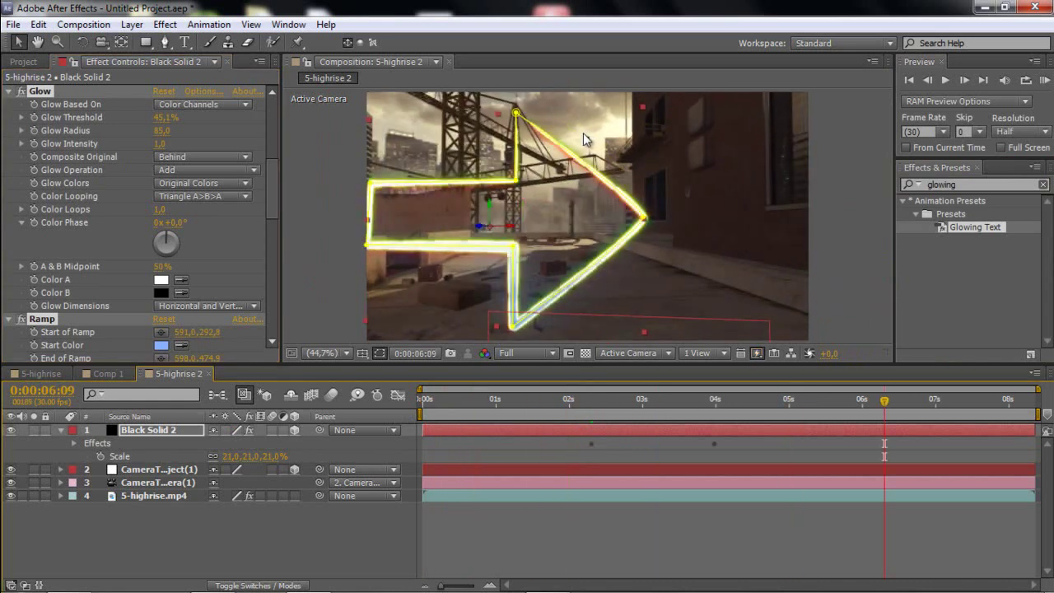
Step: Select the tracked camera layer, then select Black Solid 2 again
mouse_move(116, 590)
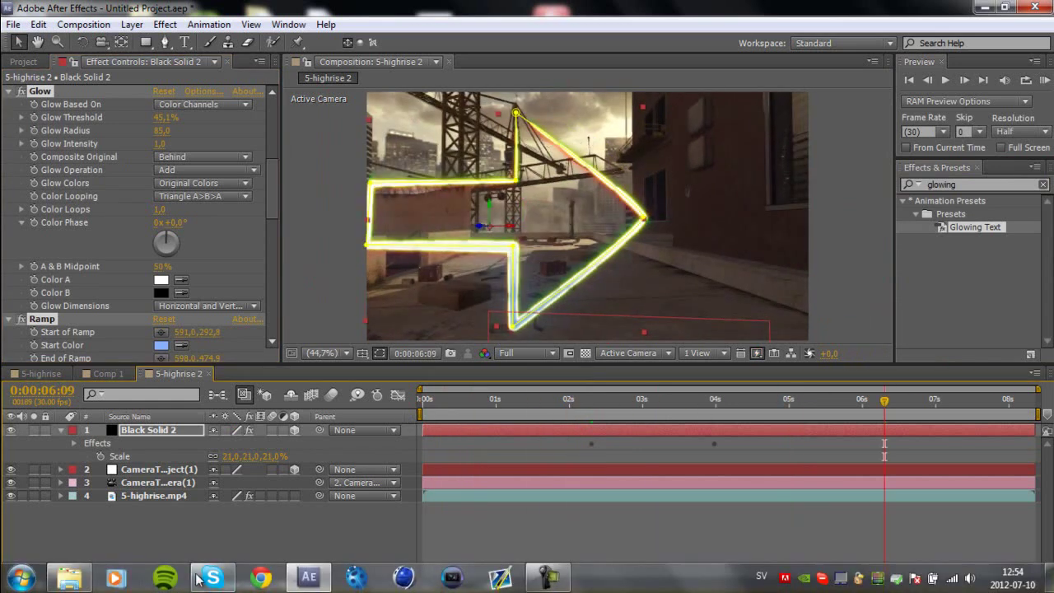
click(547, 577)
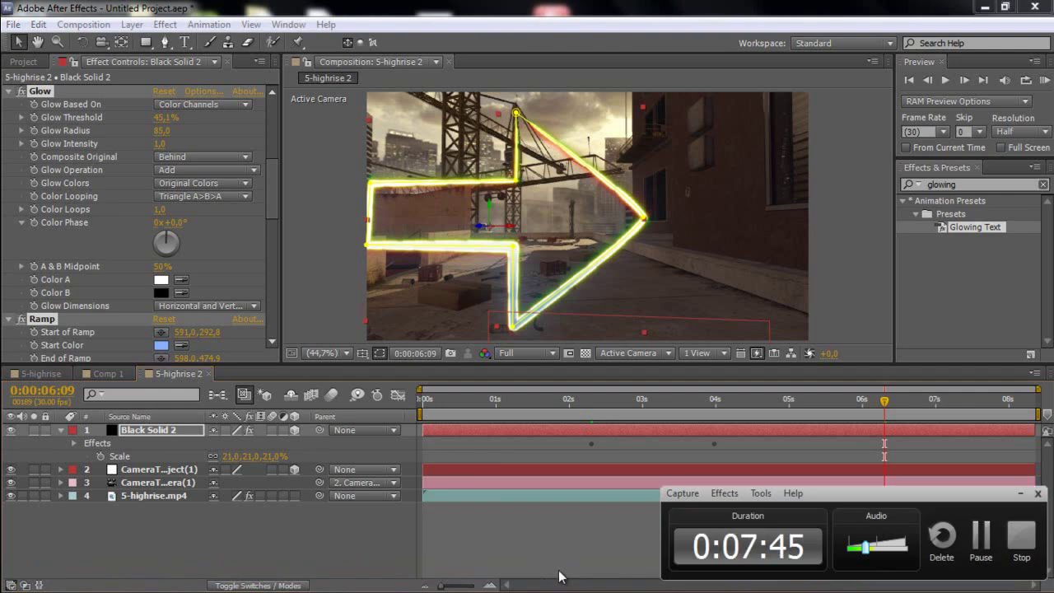
click(1020, 492)
click(580, 483)
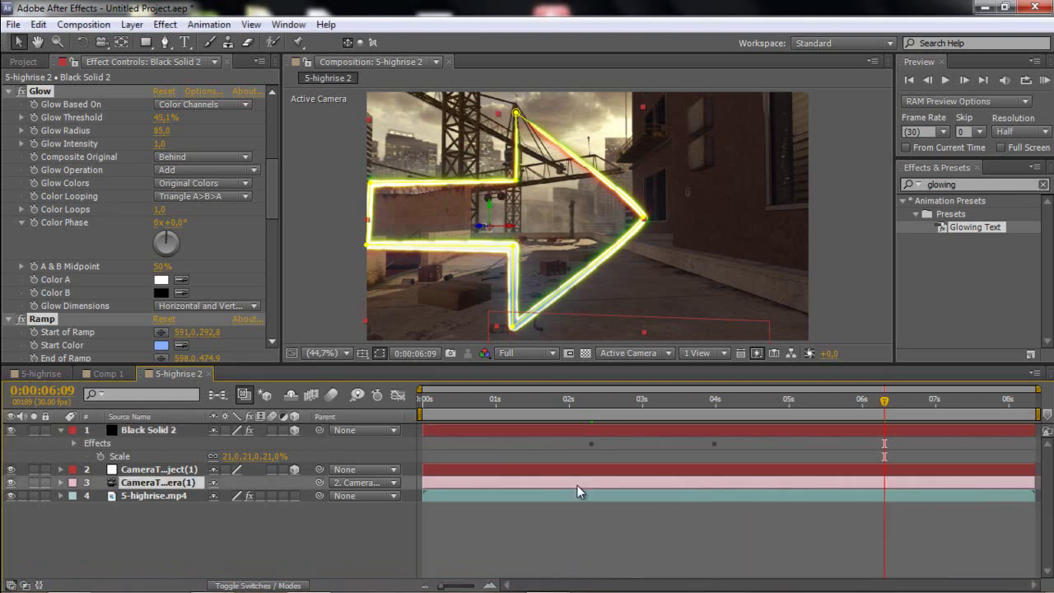
click(529, 435)
Step: Switch to Comp 1, jump to near one second, then open the 5-highrise composition
click(105, 373)
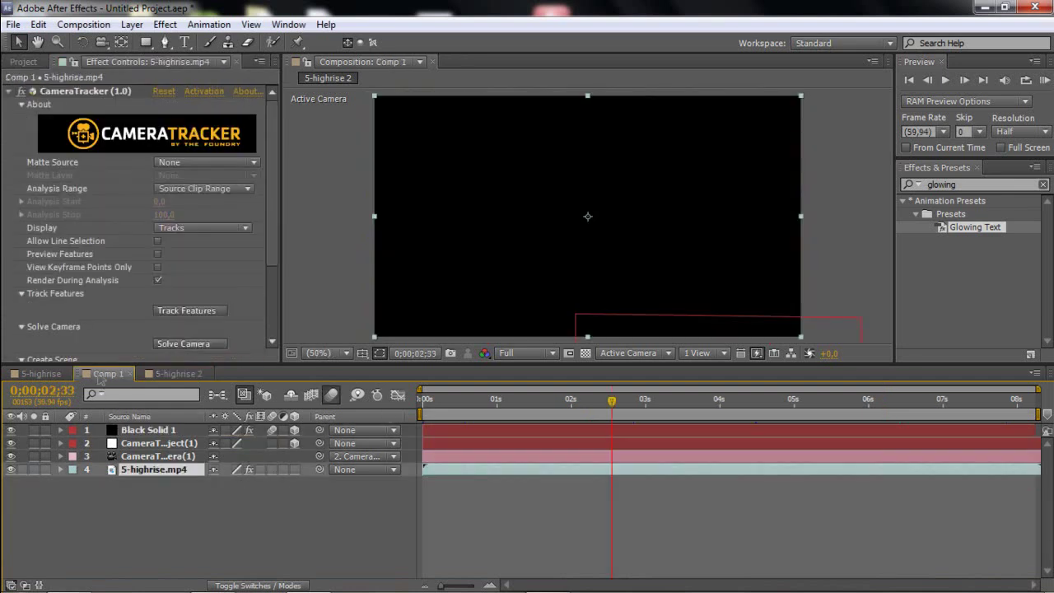
click(496, 403)
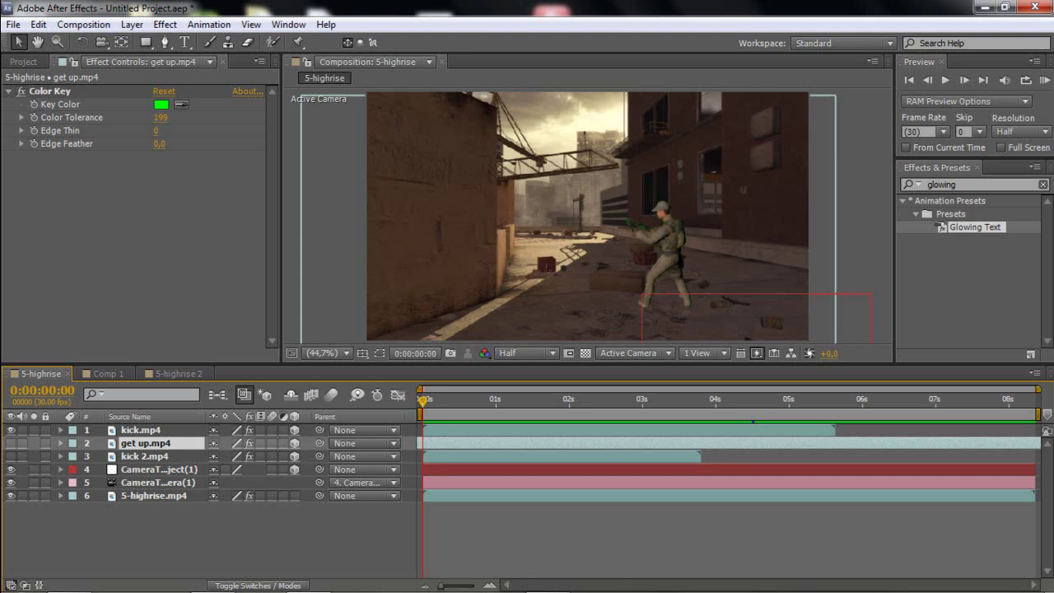
click(553, 581)
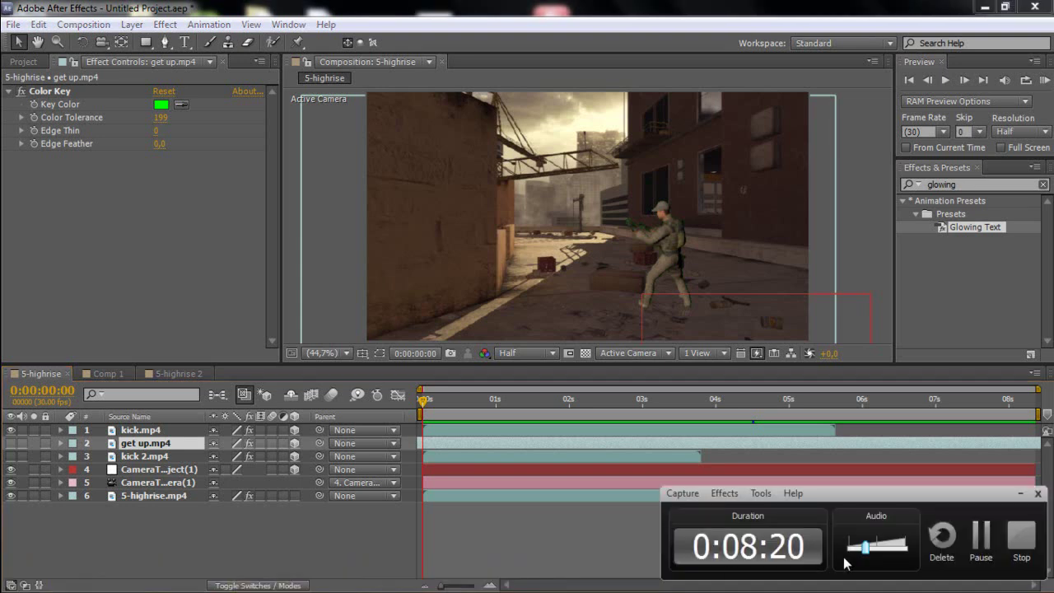